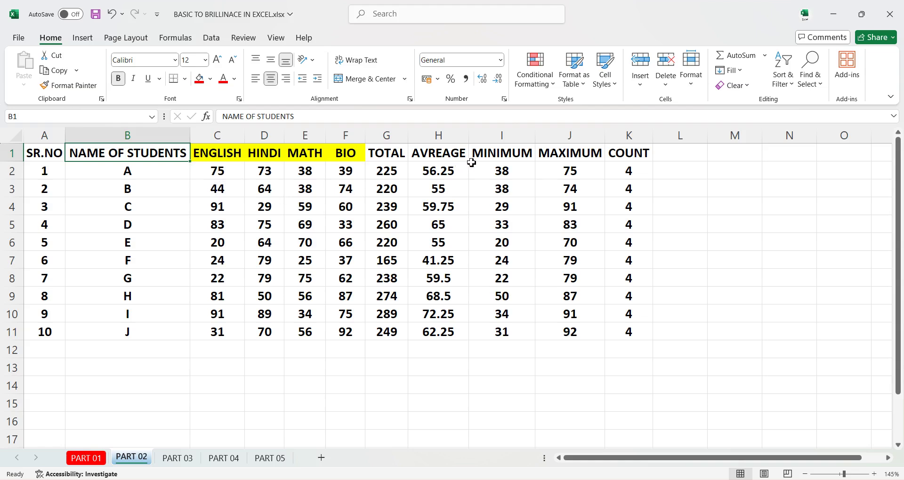
- Review the average formula on PART 02, the results on PART 03, and the IF-with-AND and IF-with-OR promotion formulas on PART 04
left_click(441, 170)
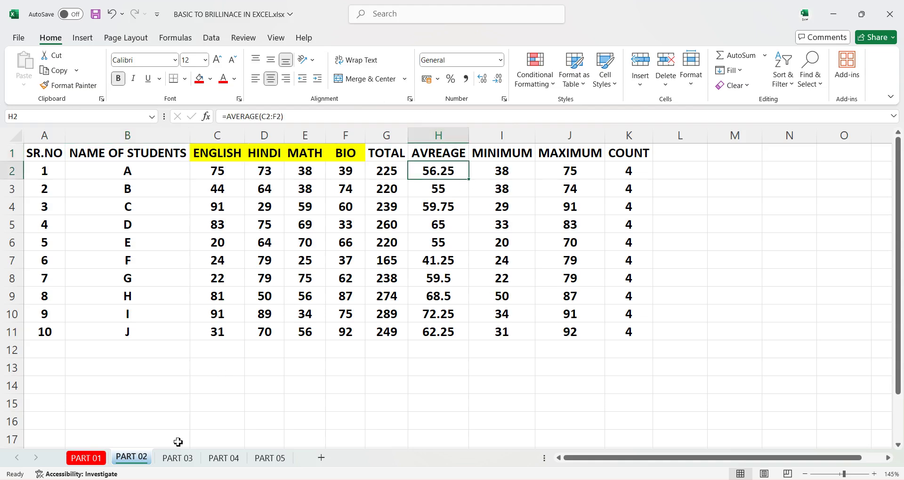
left_click(177, 458)
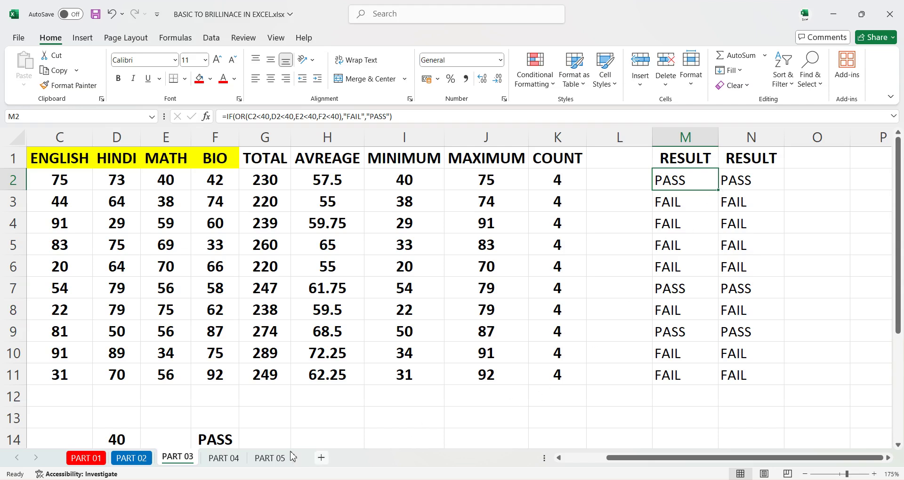
left_click(215, 459)
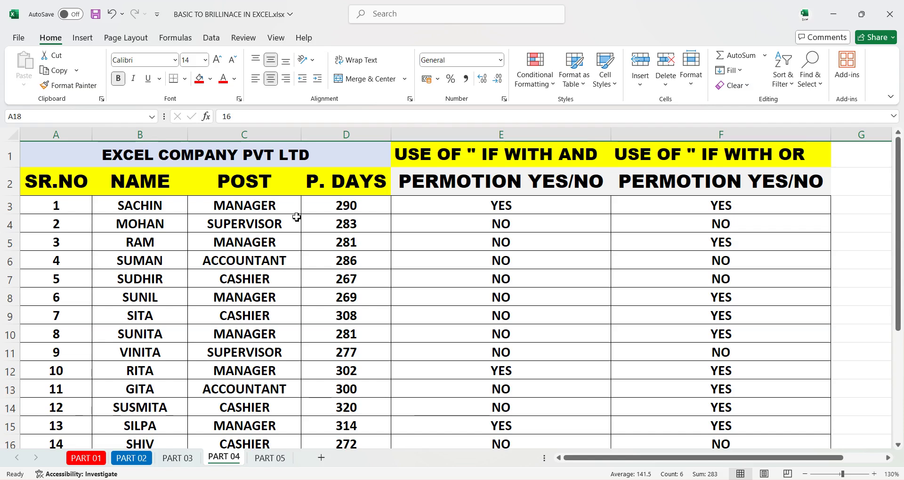
left_click(430, 212)
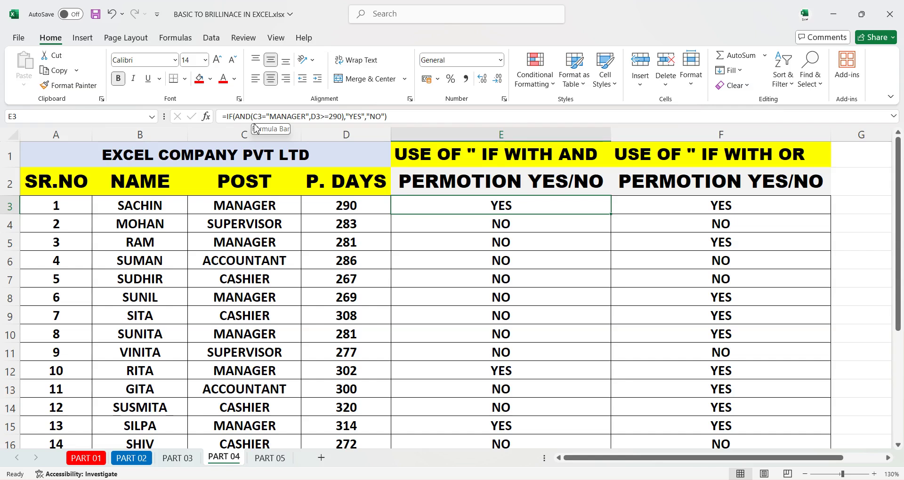
left_click(718, 207)
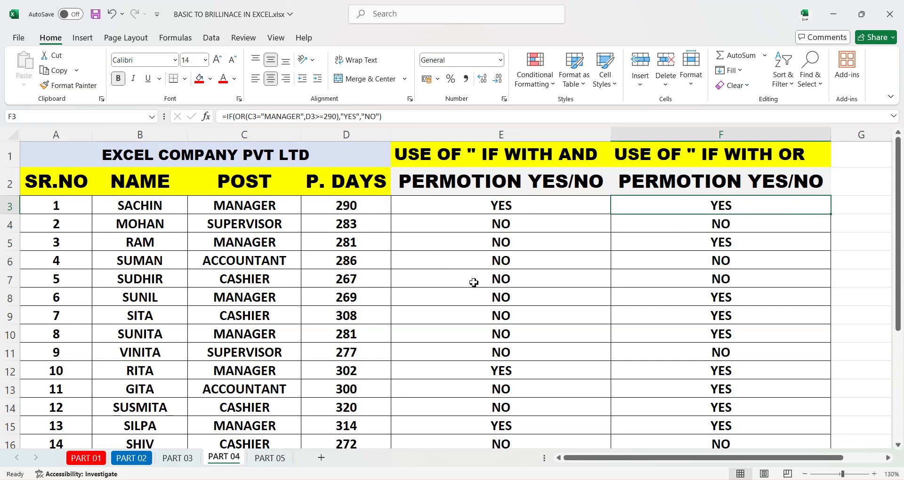
- On sheet PART 05, calculate the first student's percentage in N2 with the formula =G2/400*100
left_click(278, 459)
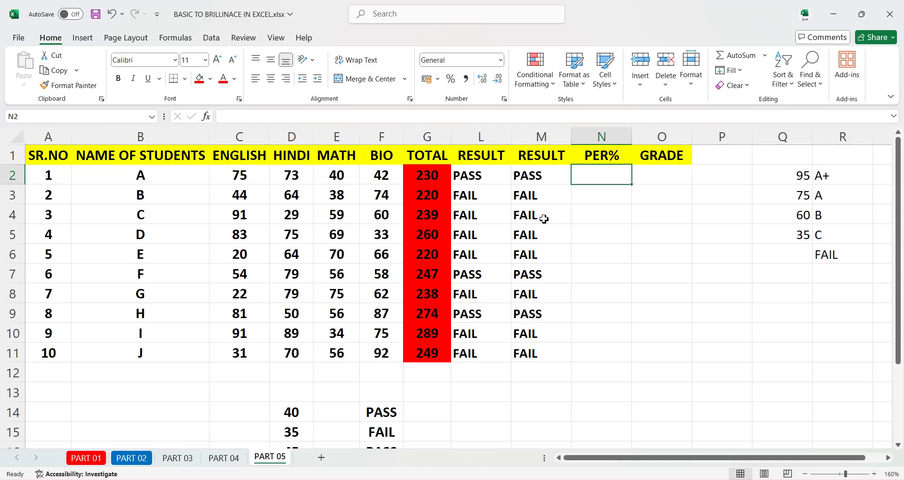
type("=")
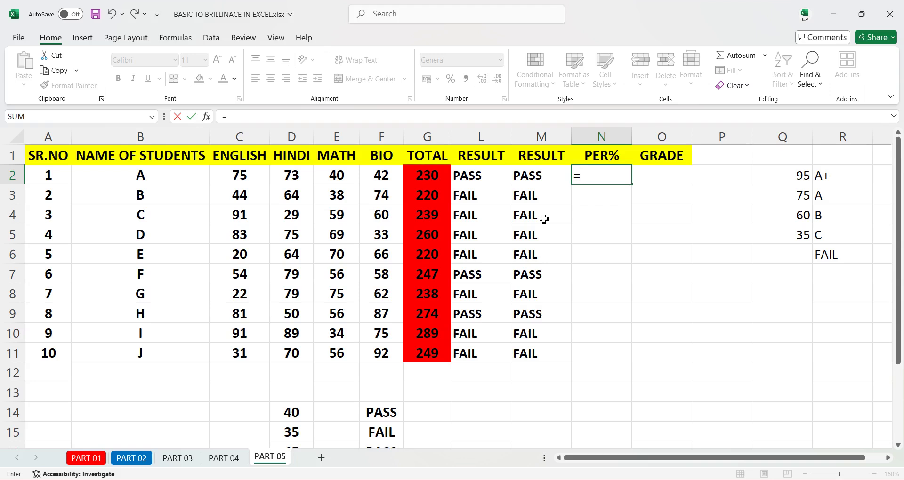
left_click(426, 176)
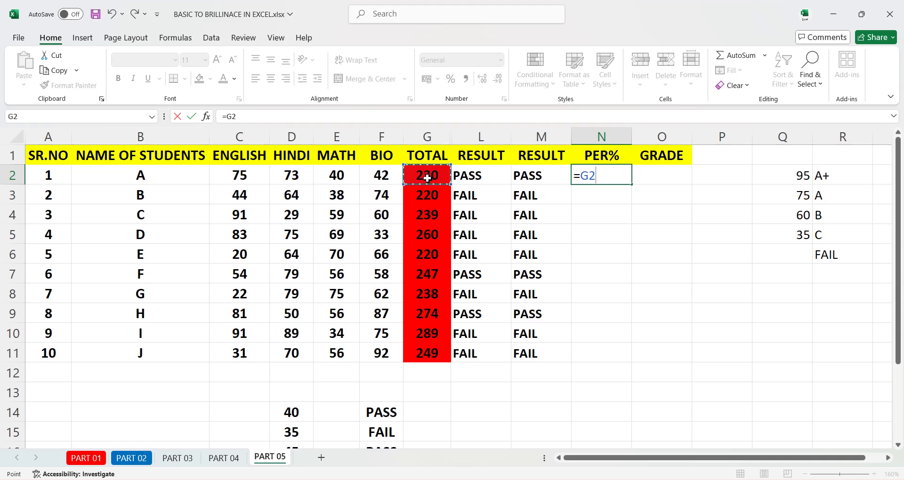
type("/")
type("400")
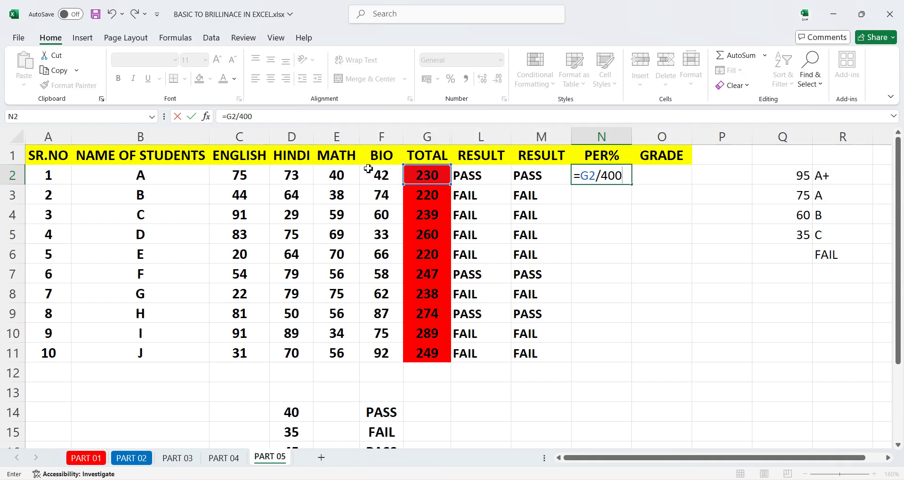
type("*100")
key("Return")
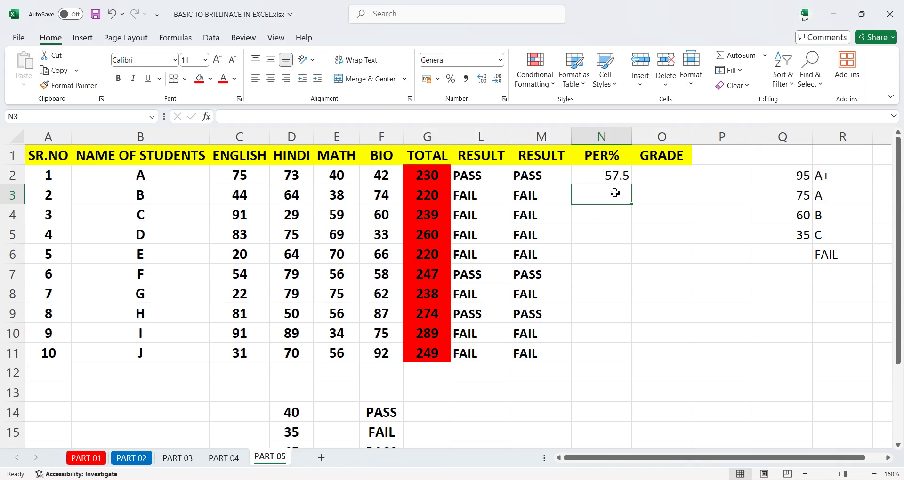
- Copy the percentage formula from N2 down through N11 for the remaining students
left_click(616, 173)
left_click_drag(630, 190, 633, 354)
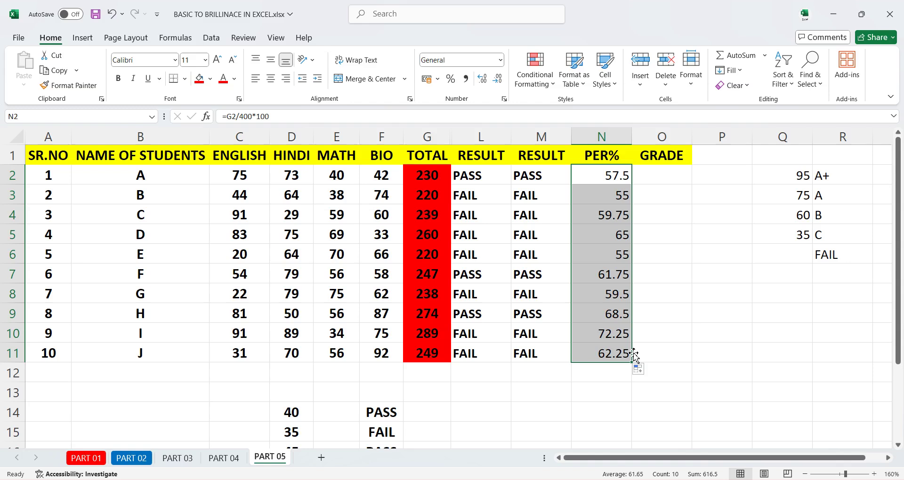
left_click(700, 261)
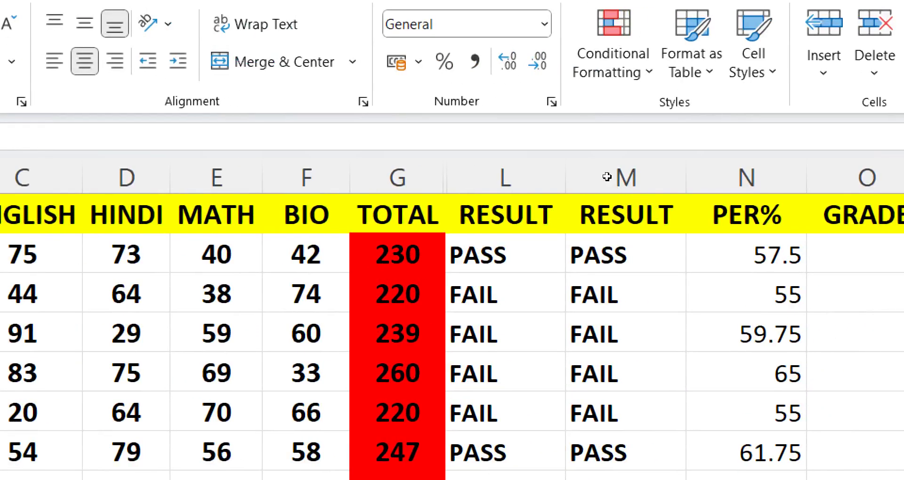
- Centre the percentage values in N2:N11 horizontally
left_click(816, 254)
key("ctrl+shift+Down")
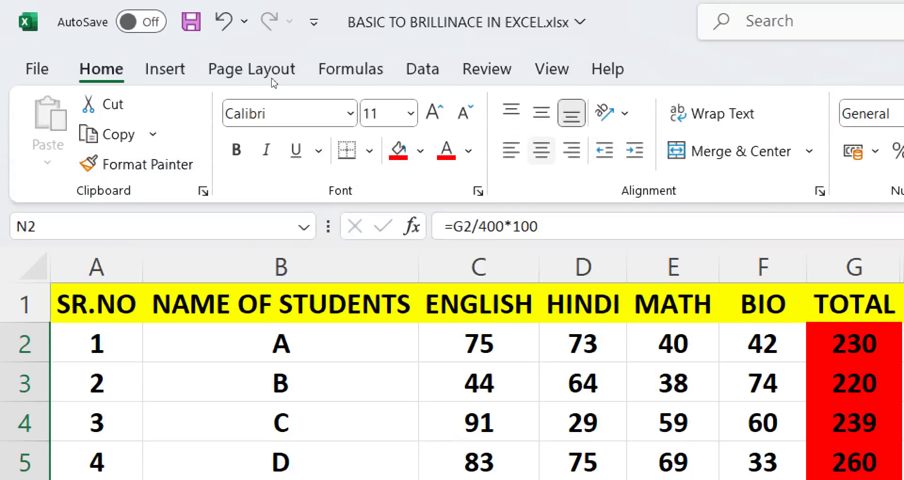
left_click(541, 151)
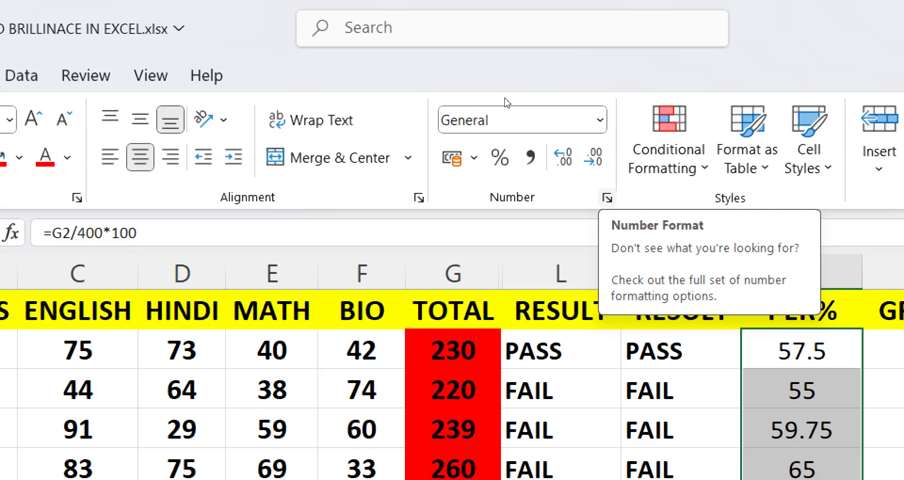
- Apply the custom number format 0\% to the percentages in N2:N11
left_click(607, 197)
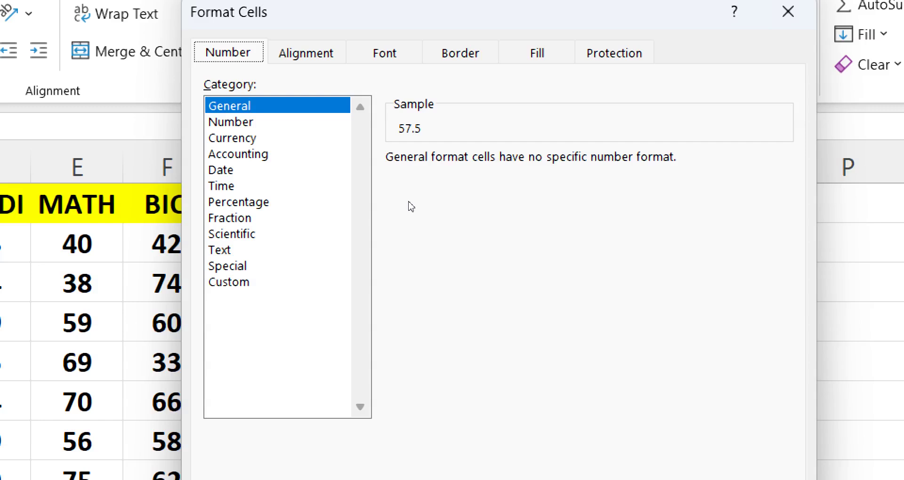
left_click(230, 282)
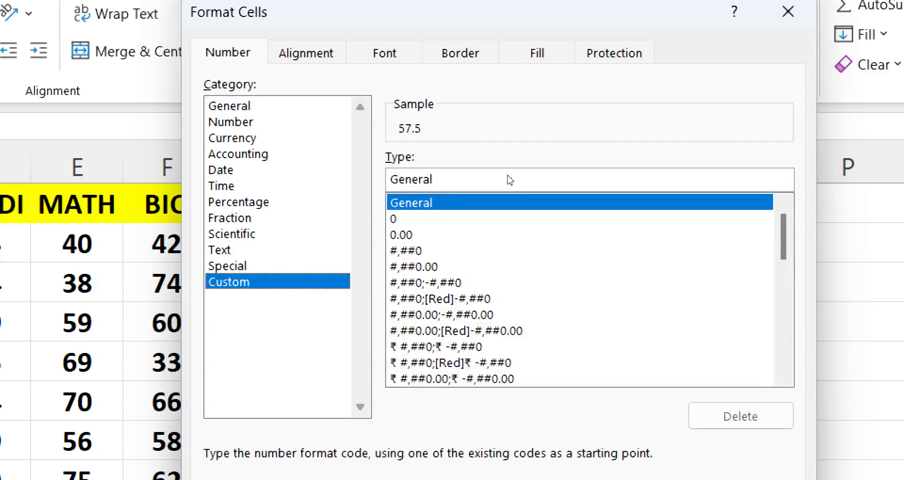
key("Down")
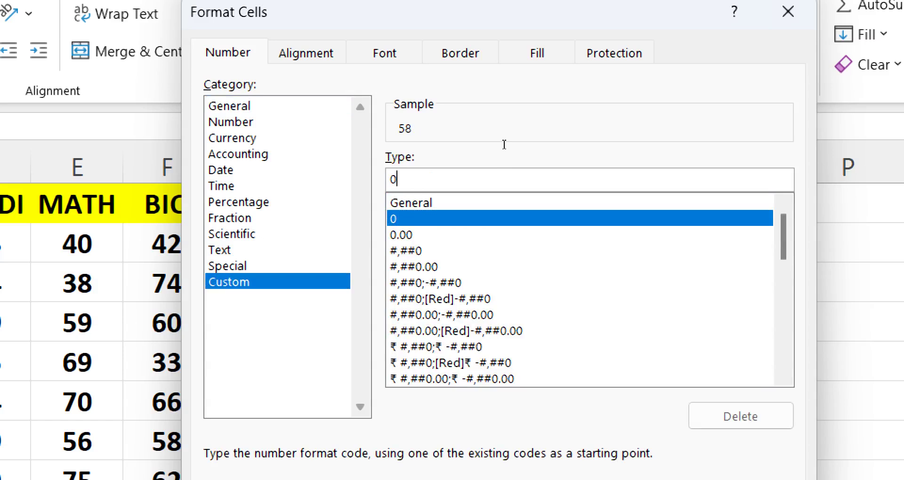
type("\\")
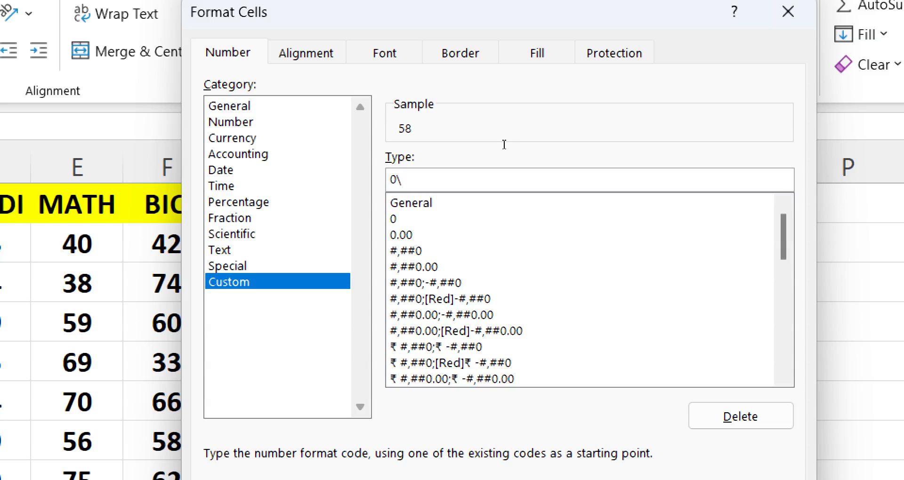
type("%")
key("Return")
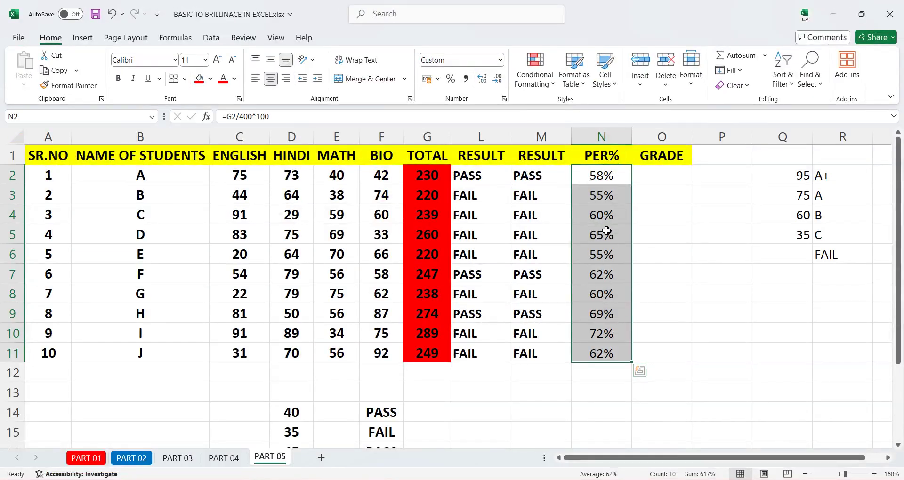
- Examine the grade thresholds and their matching grades in Q2:R6, including the FAIL entry
left_click(652, 183)
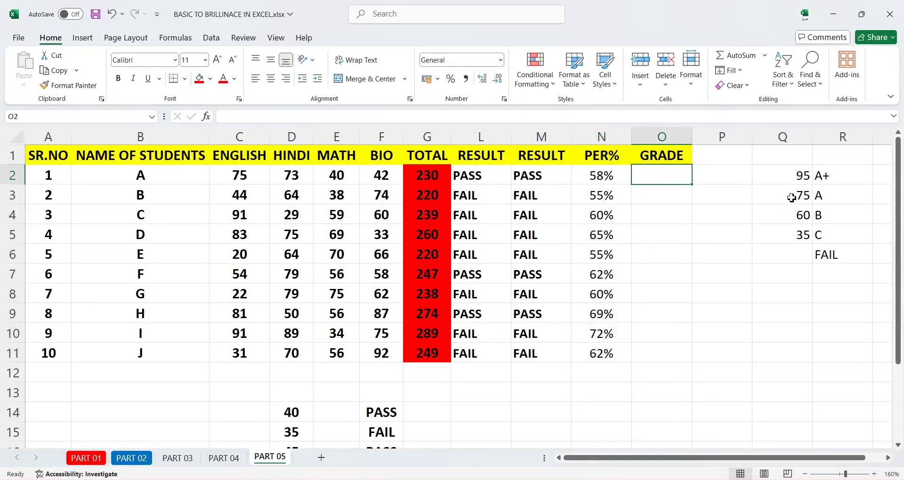
left_click_drag(787, 179, 840, 257)
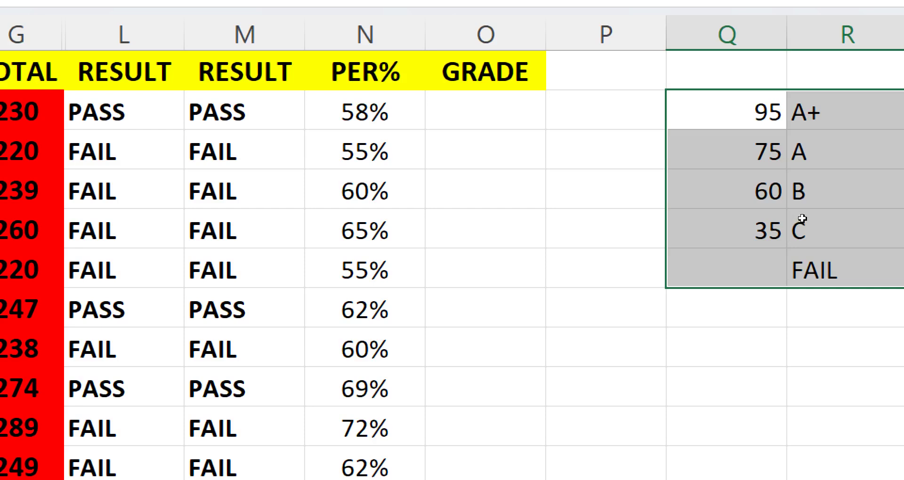
left_click(832, 255)
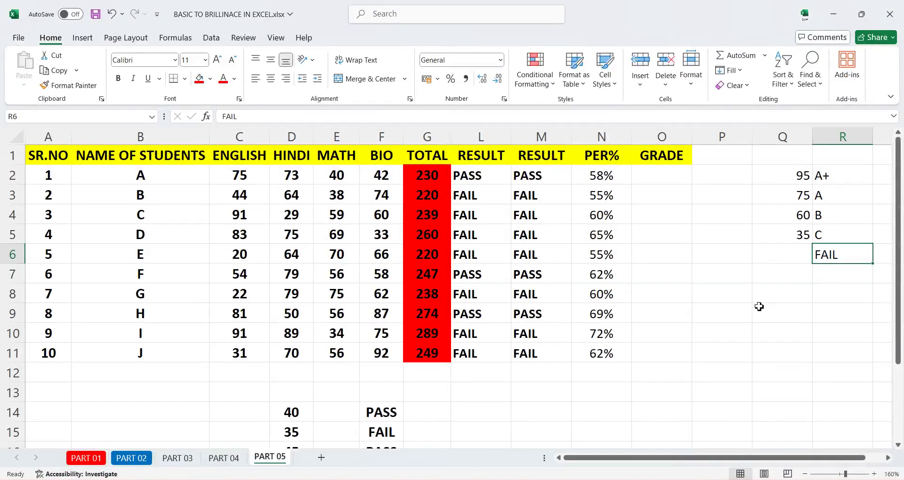
- Begin the grade formula in O2 with an IF that tests whether M2 equals "FAIL"
left_click(654, 176)
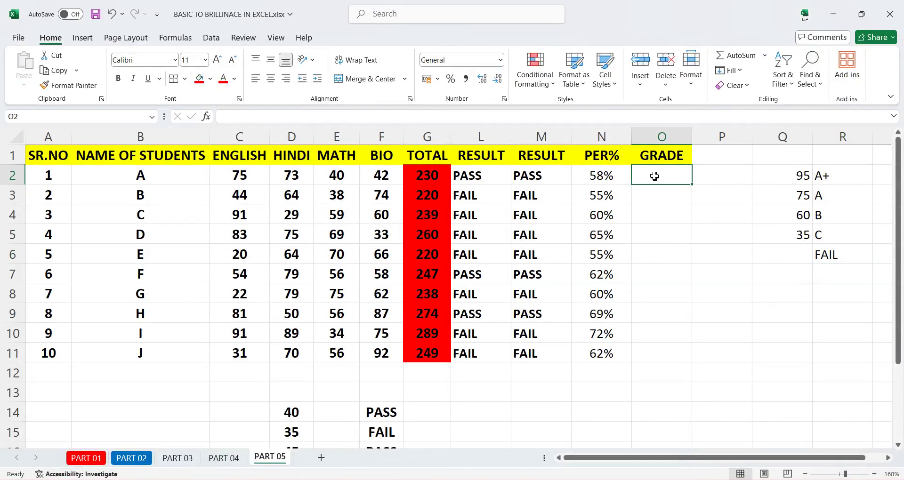
type("=")
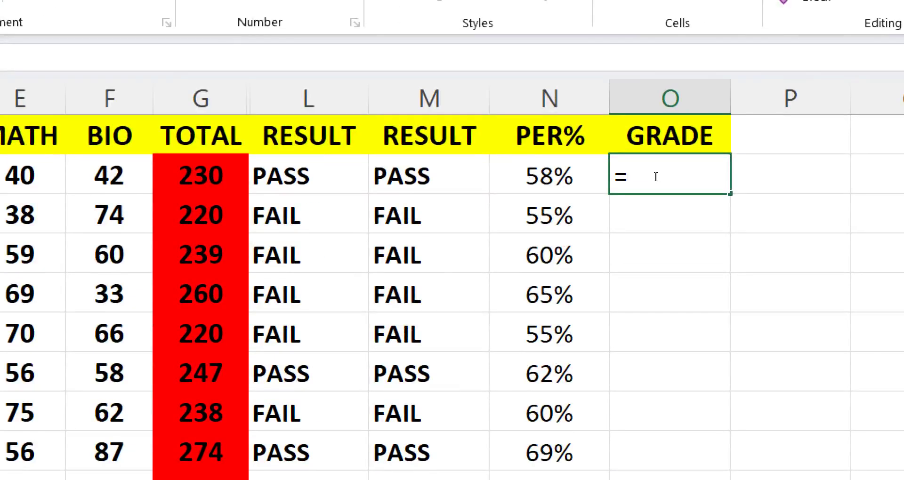
type("IF")
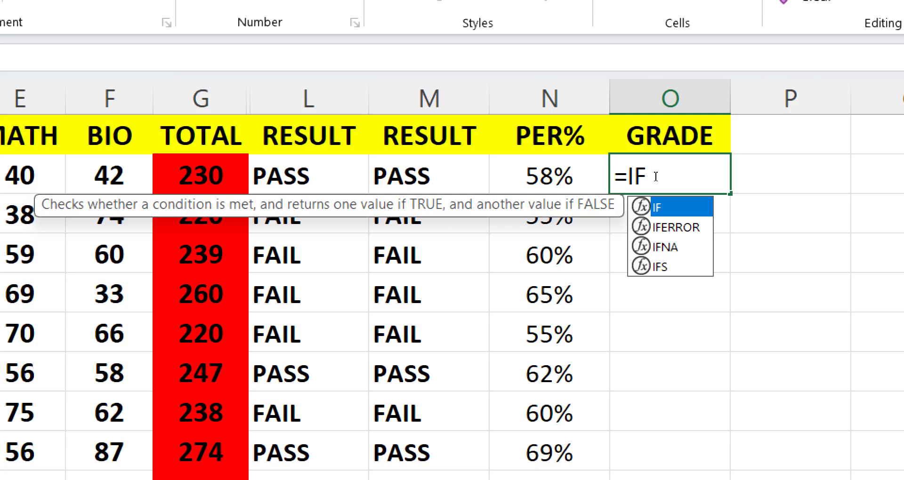
type("(")
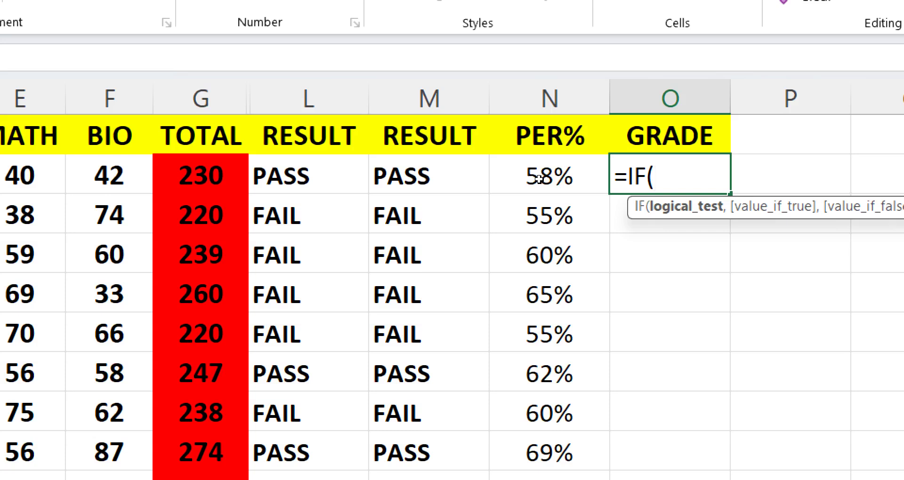
key("Left")
key("Left")
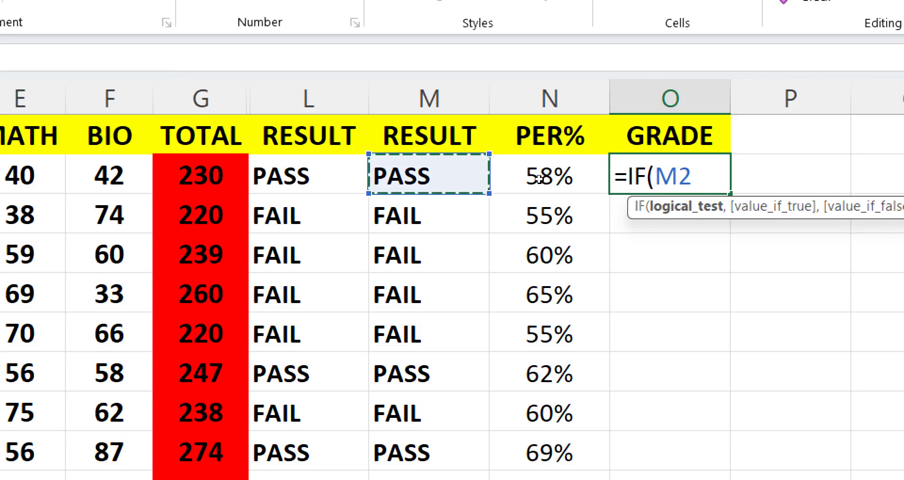
type("=")
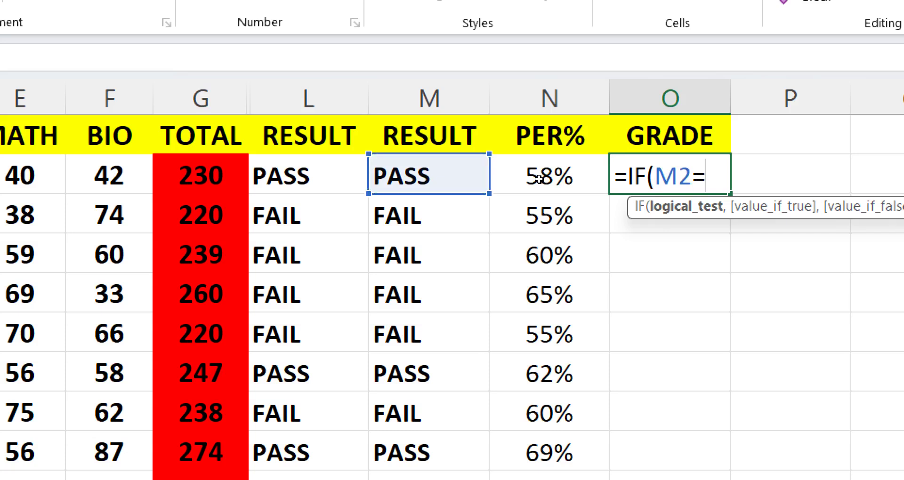
type("\"FAIL")
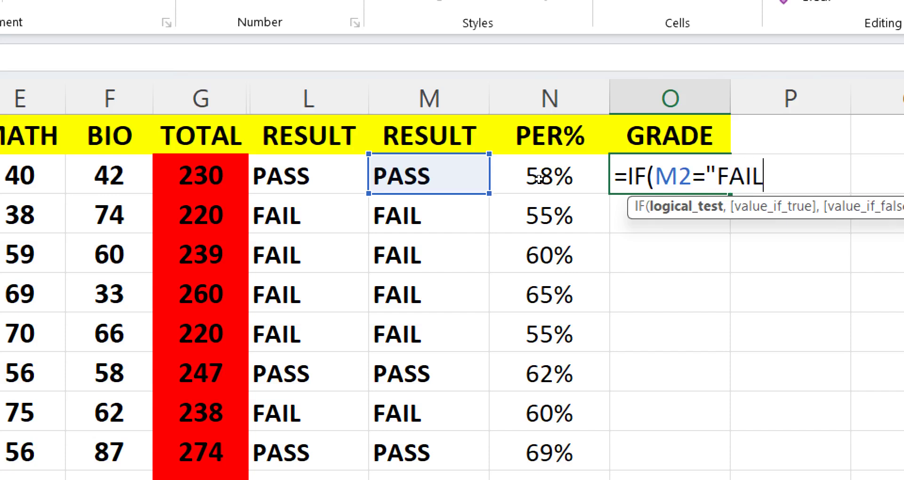
type("\",")
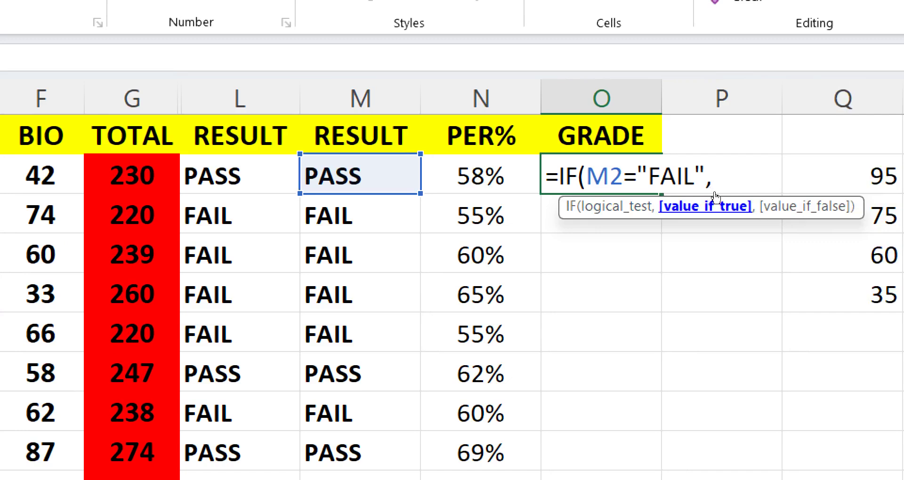
- Make the O2 formula return "FAIL" when the M2 test is true
type("\"FAIL")
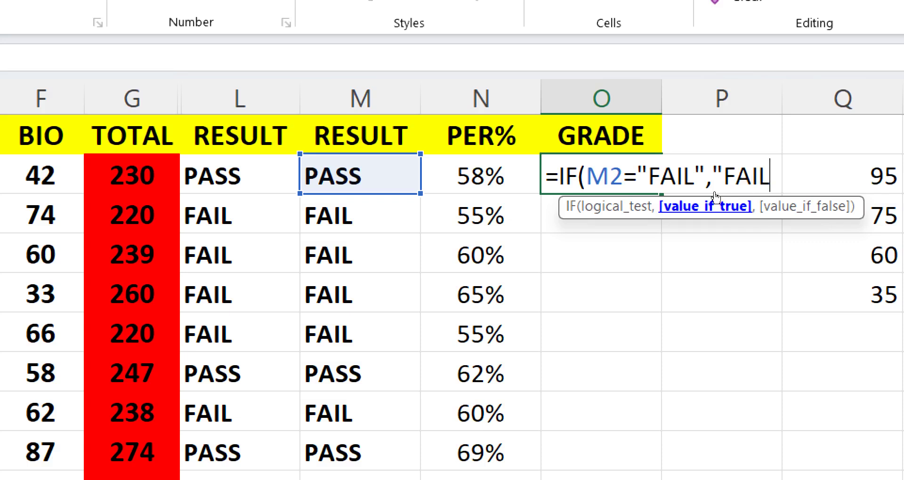
type("\"")
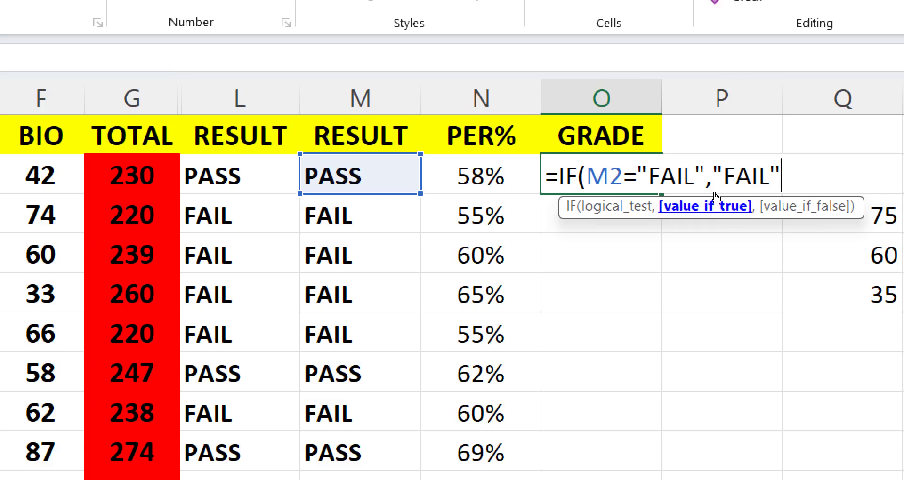
type(",")
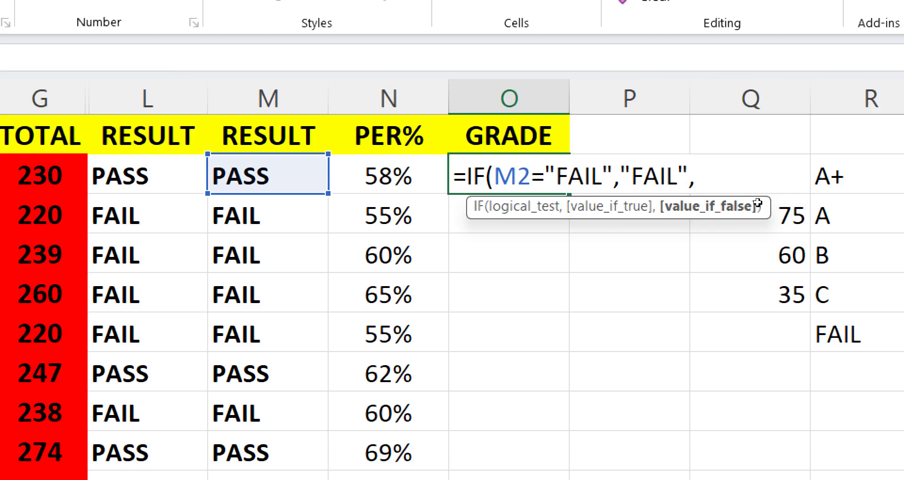
- Nest an IF in the O2 formula's false argument that returns "A+" when N2>=95
type("IF")
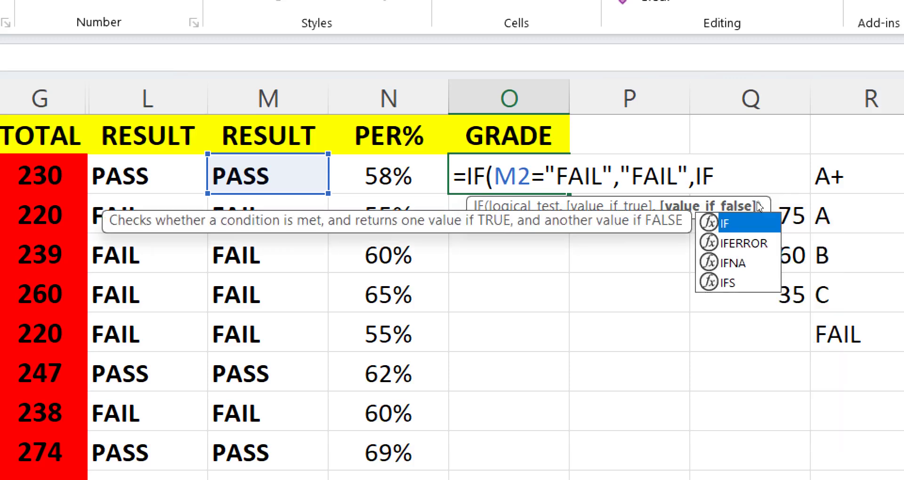
type("(")
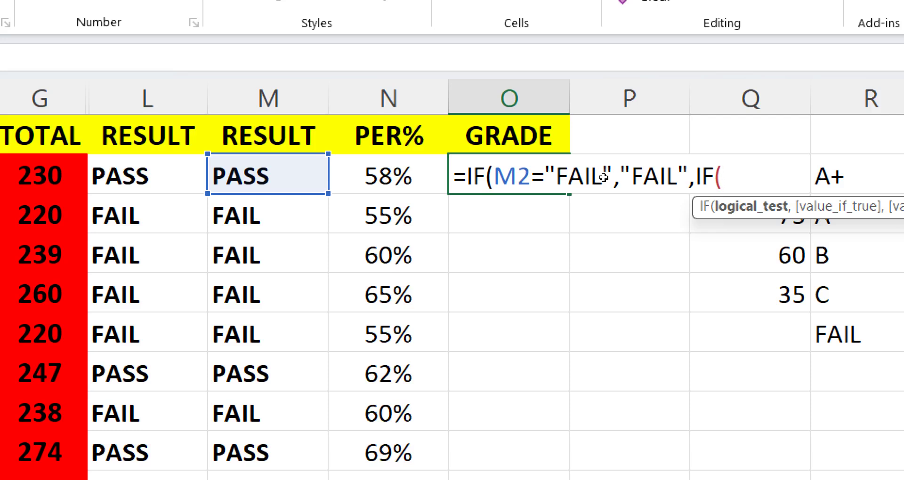
key("Left")
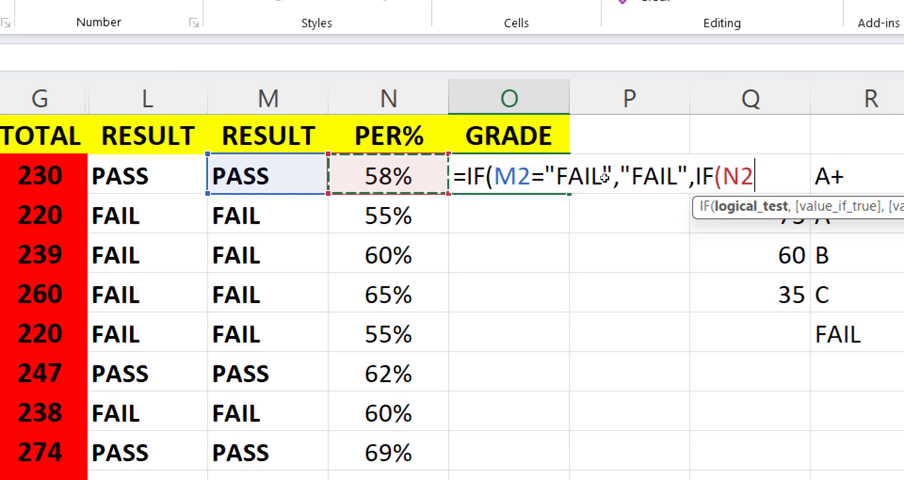
type(">=")
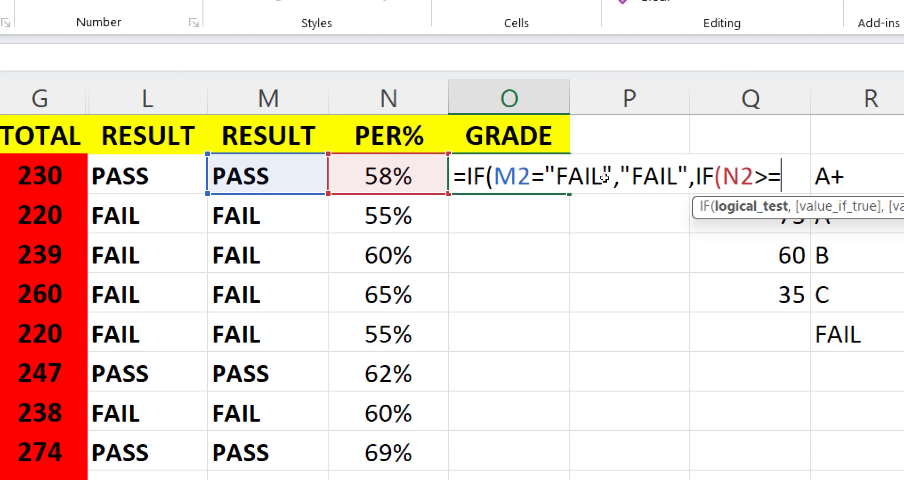
type("95")
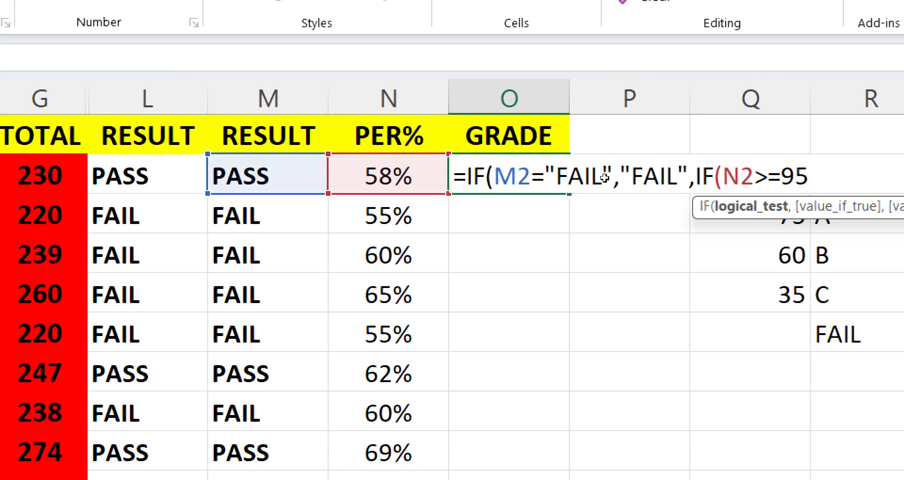
type(",")
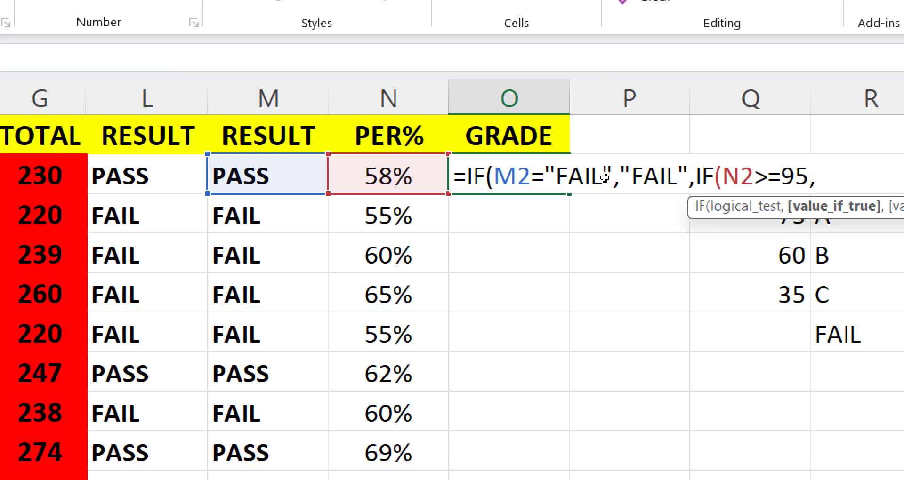
type("\"A+\"")
type(",")
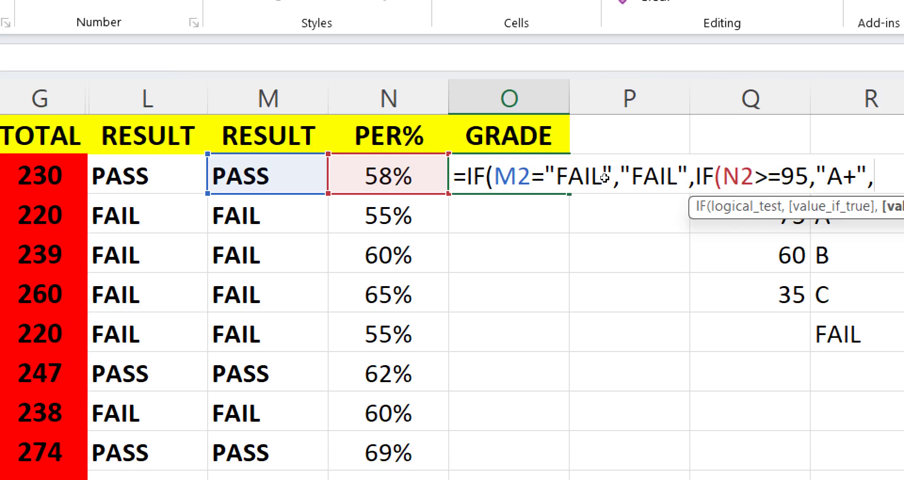
- Nest a further IF in the O2 formula that tests M2>=75 and returns "A"
type("I")
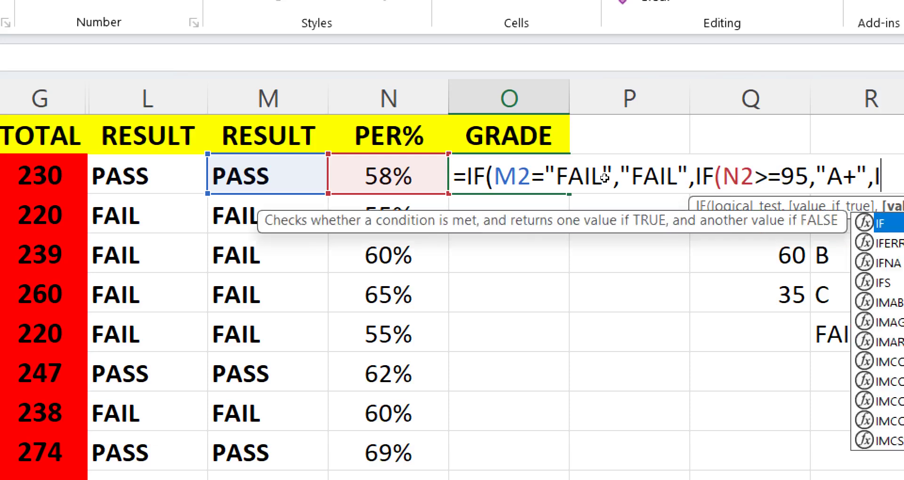
type("F")
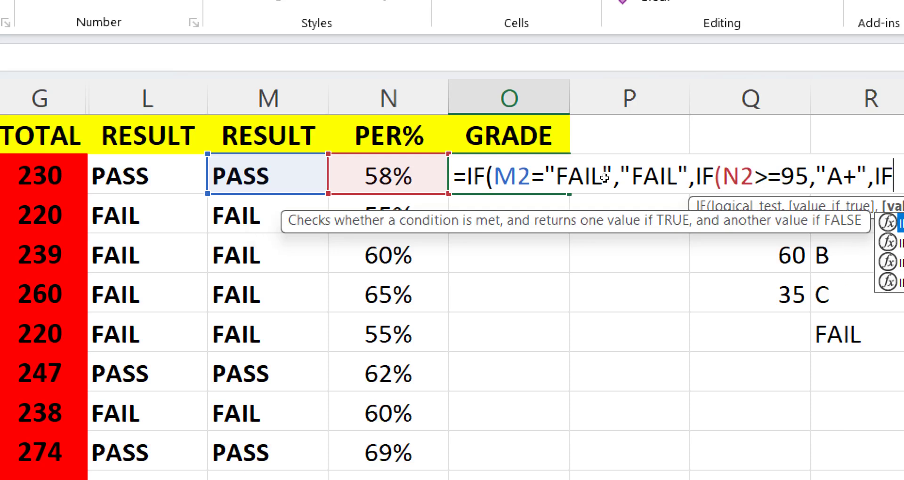
type("(")
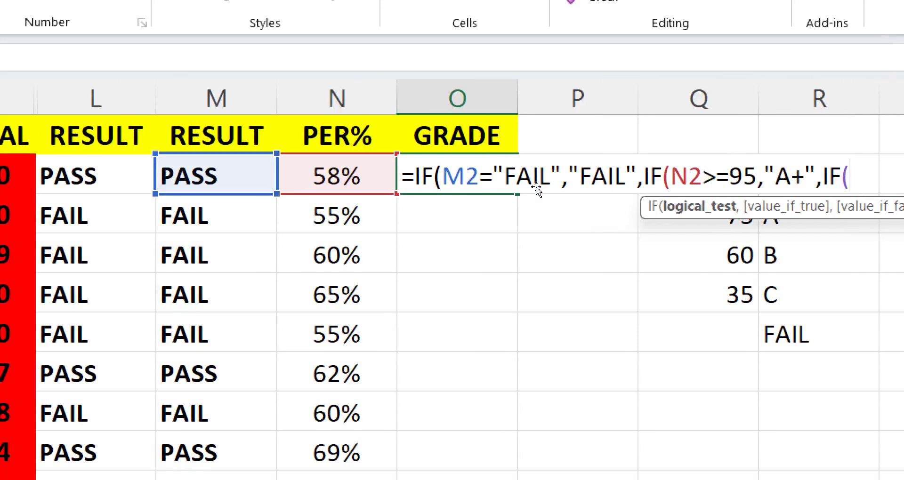
left_click(216, 175)
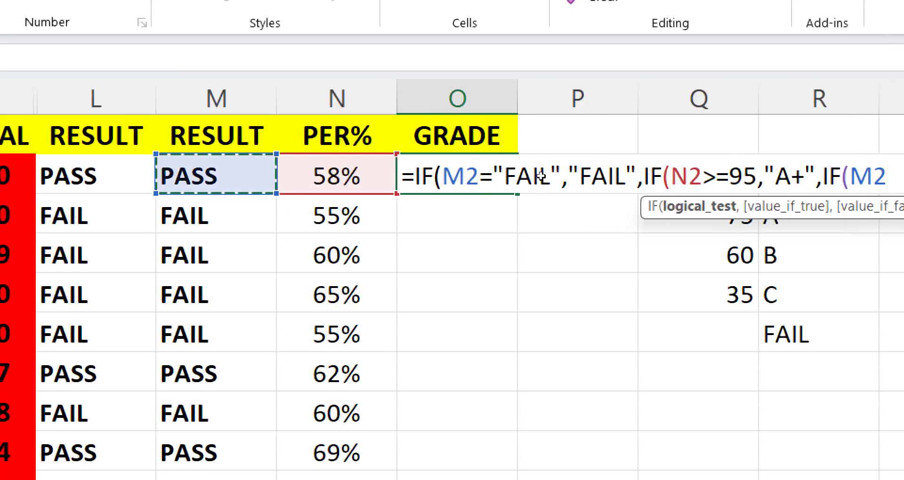
type(">=")
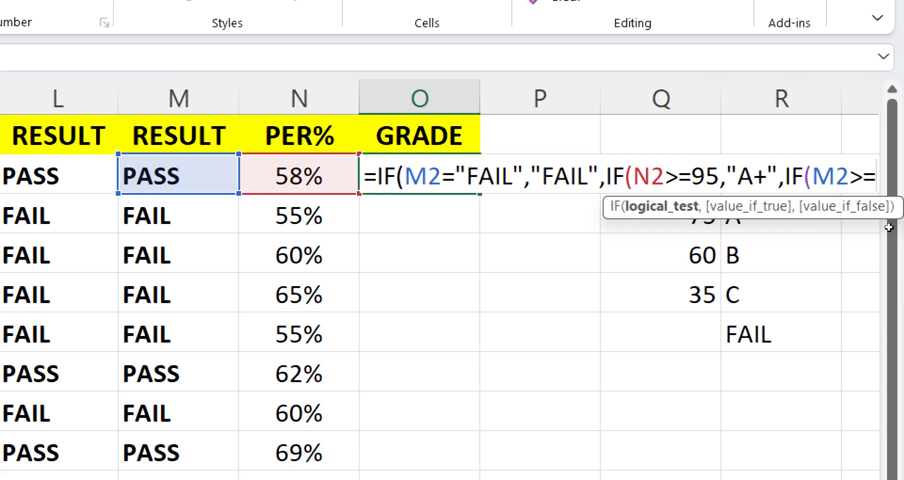
type("75")
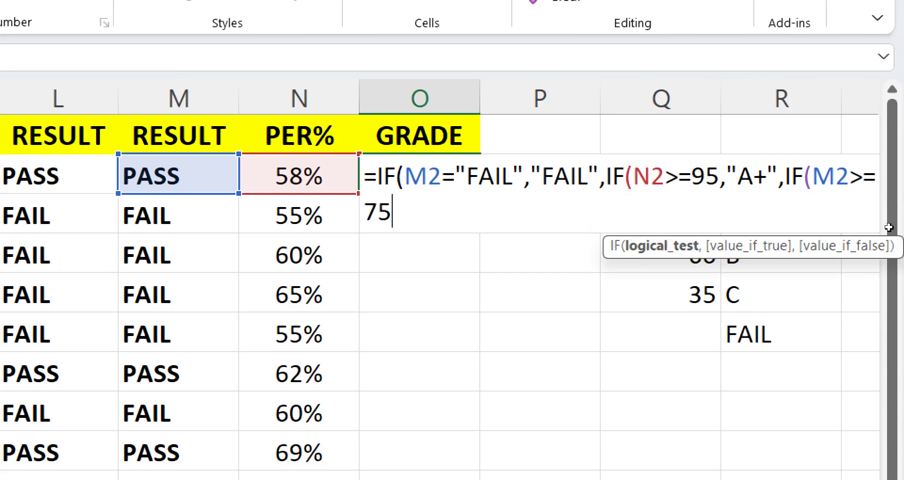
type(",\"")
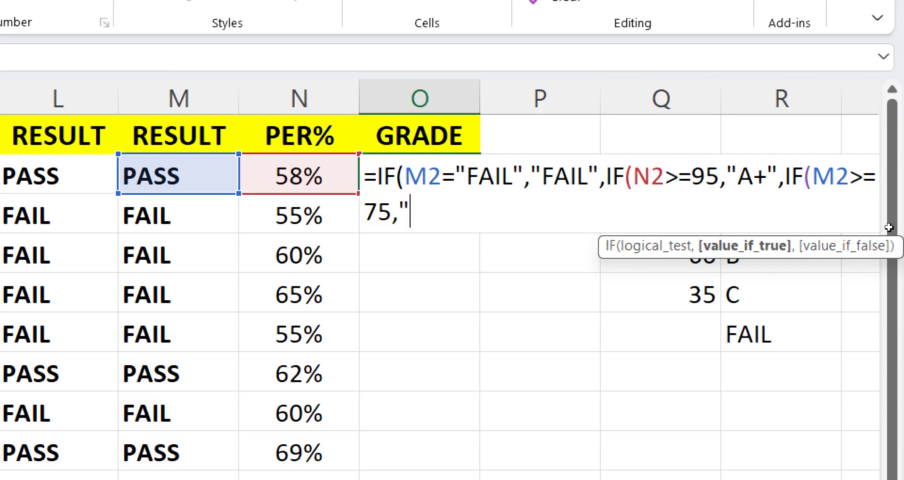
type("A\",")
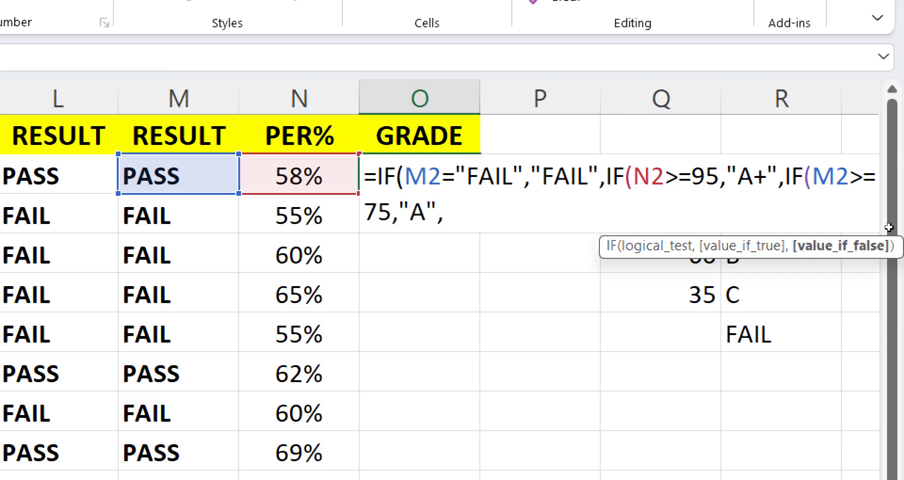
- Add another nested IF to the O2 formula that returns "B" when N2>=60
type("I")
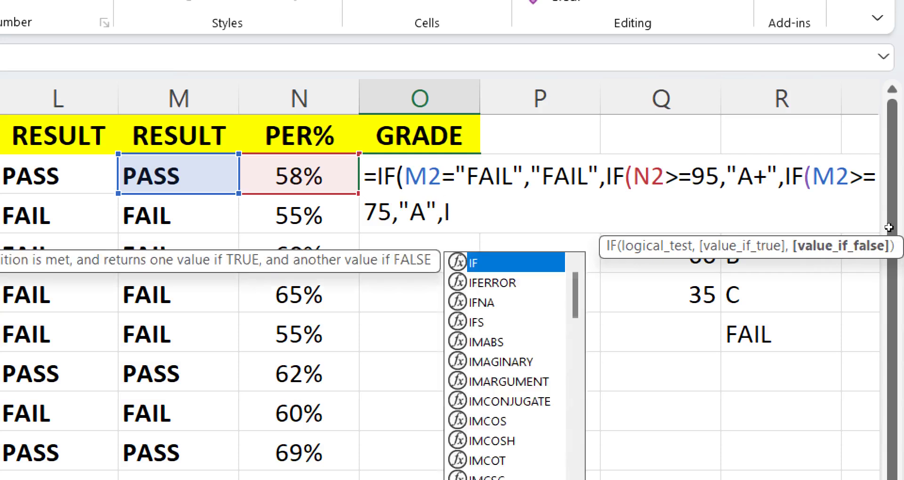
type("F")
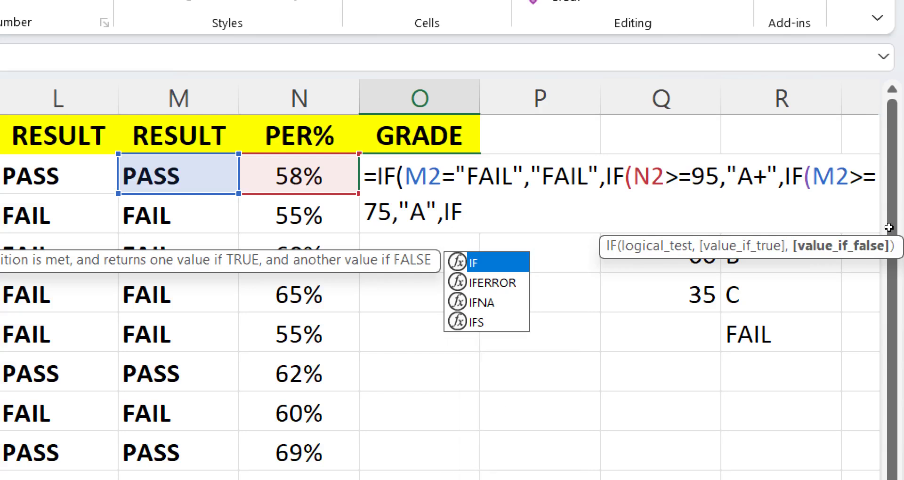
type("(")
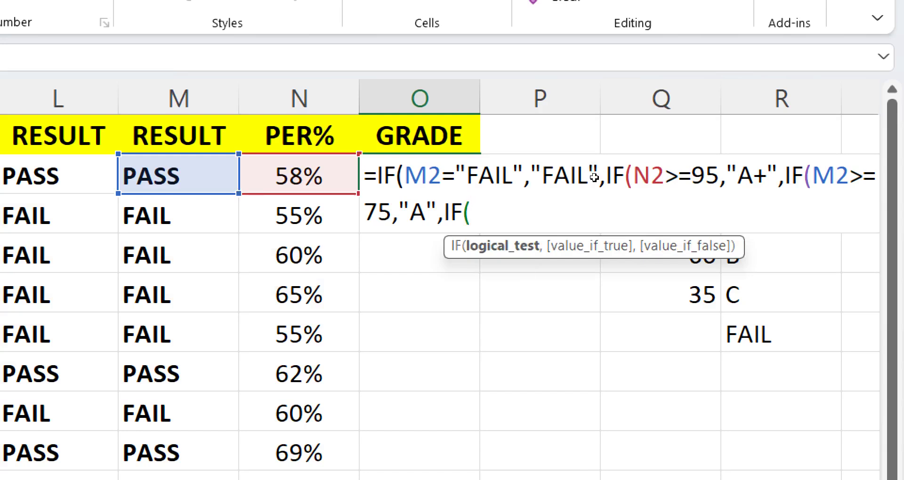
key("Left")
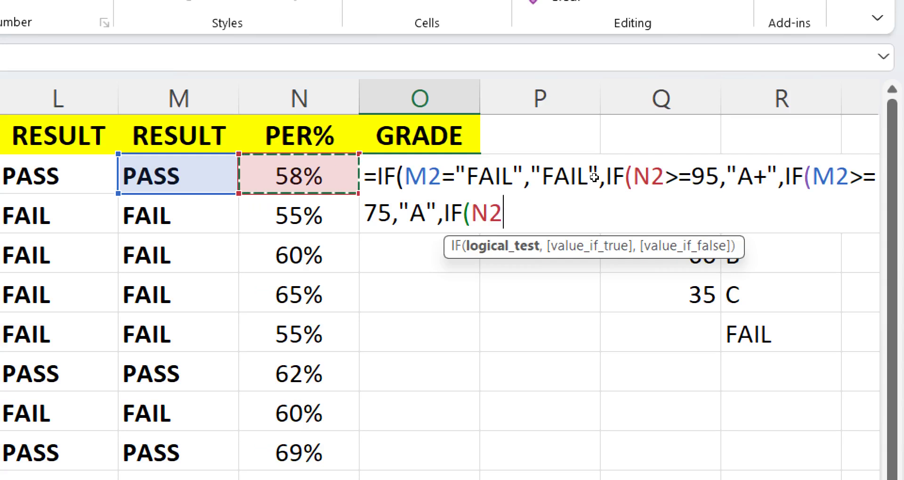
type(">=")
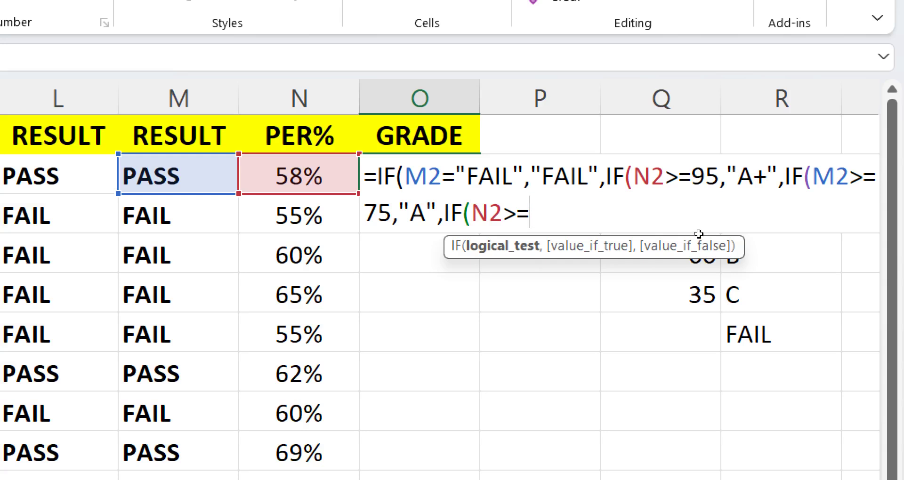
type("60,")
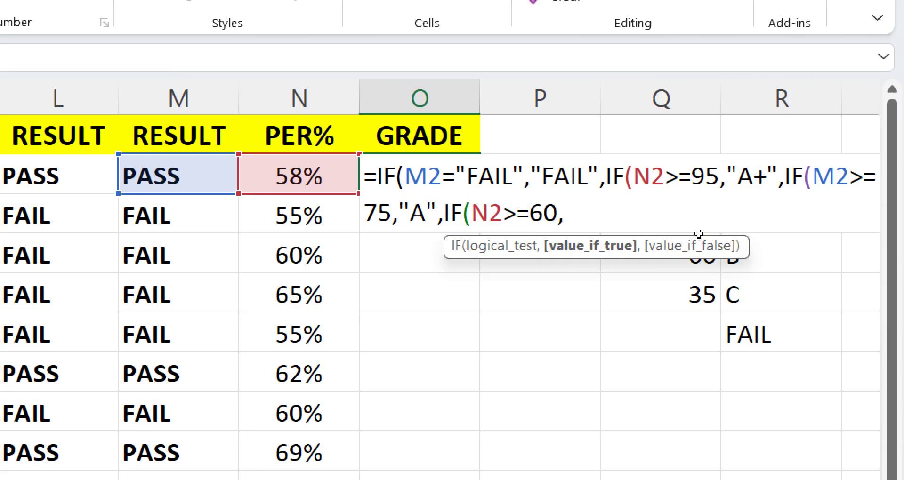
type("\"B\",")
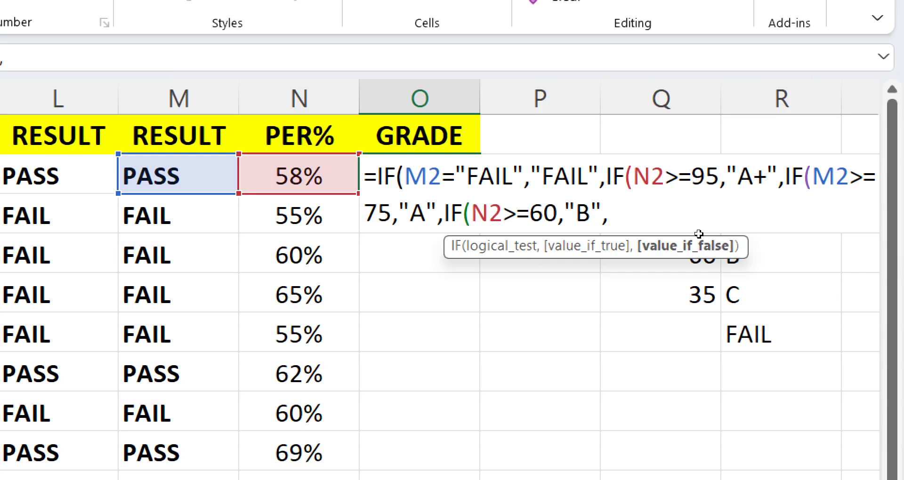
- Add the last nested IF to the O2 formula, returning "C" when N2>=35
type("IF")
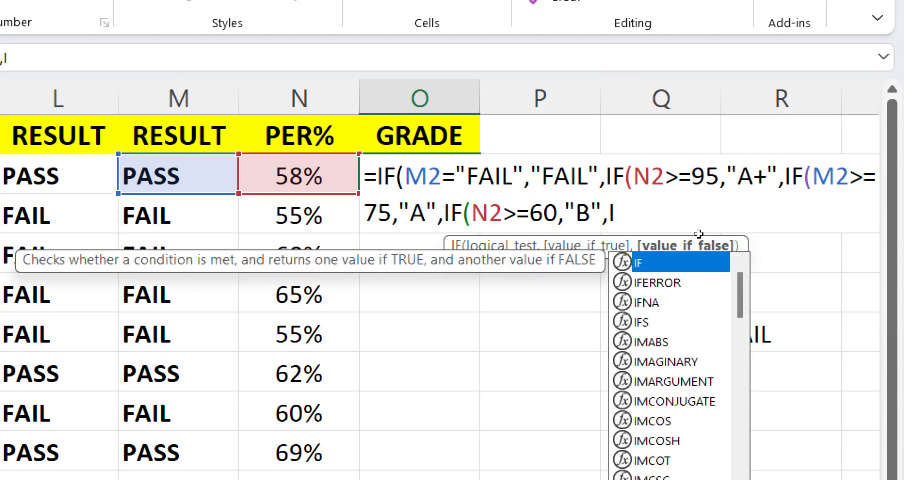
type("(")
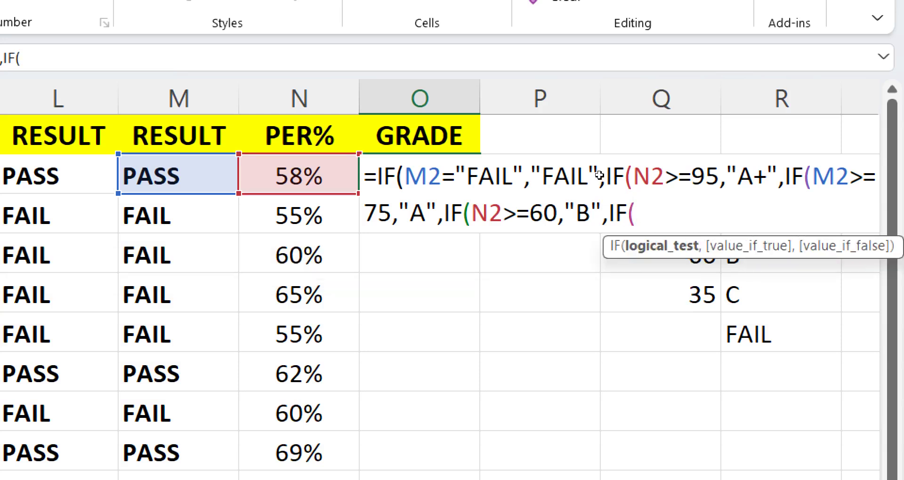
key("Left")
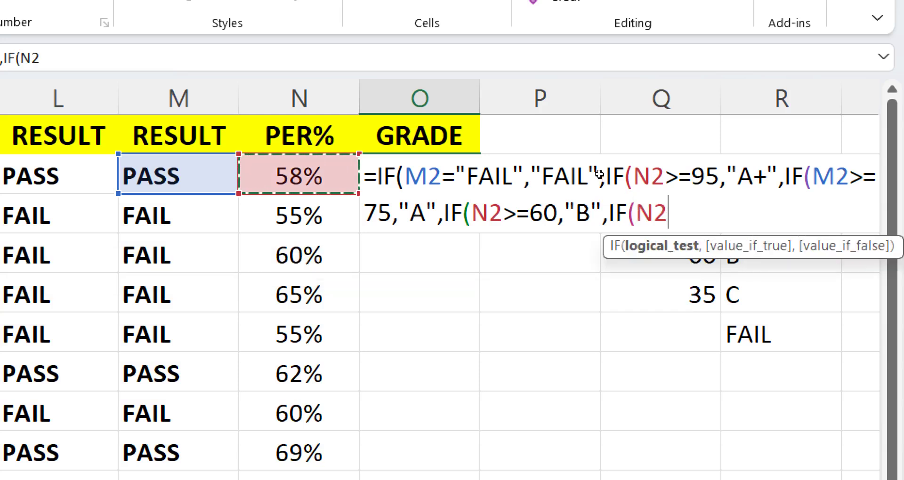
type(">")
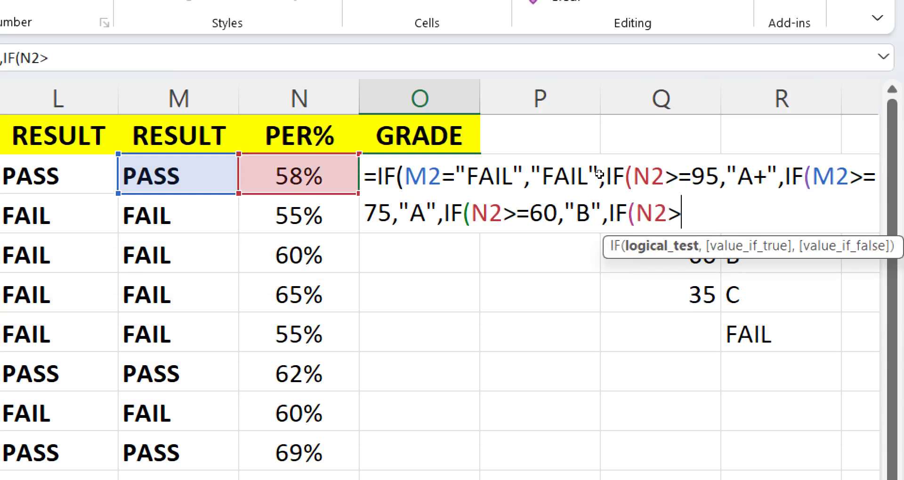
type("=35")
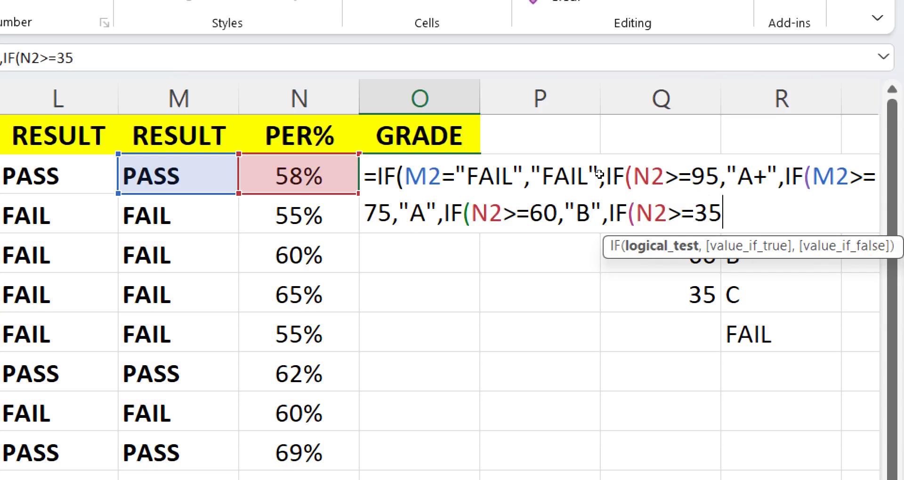
type(",\"")
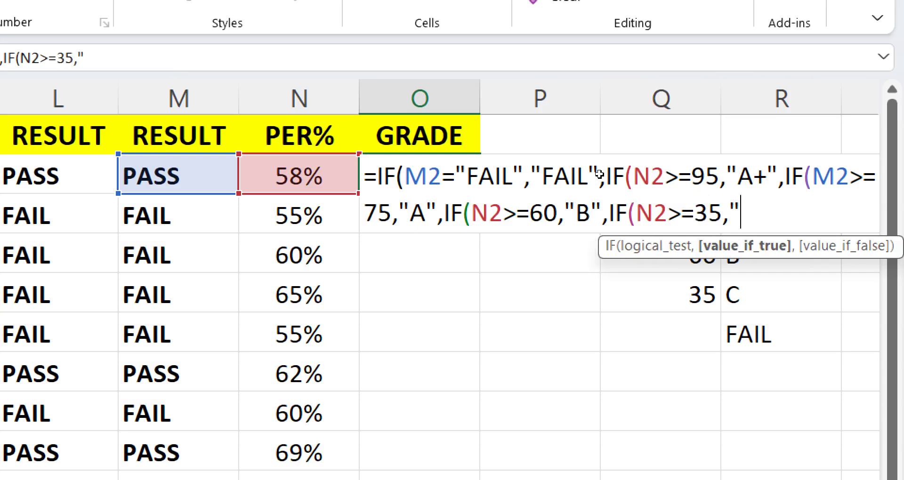
type("C\"")
- Enter the grade formula in O2, accepting the suggested closing-parenthesis correction, and fill it down to O11
key("Return")
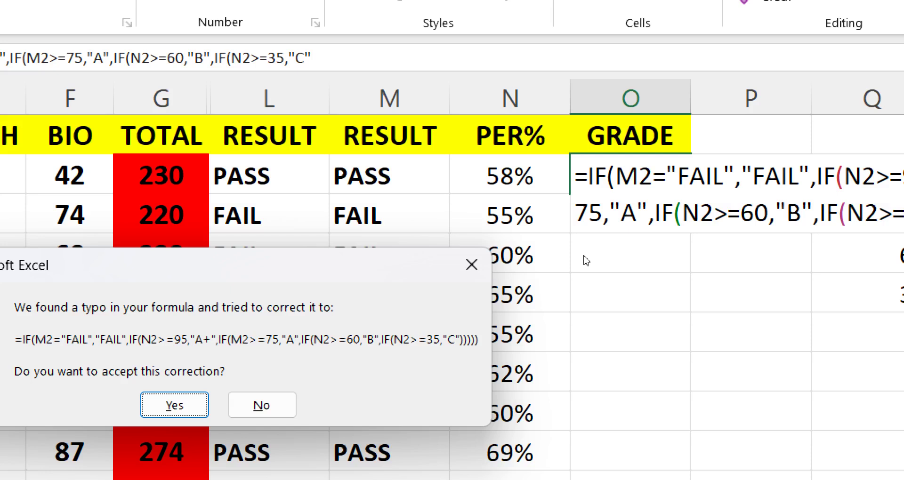
key("Return")
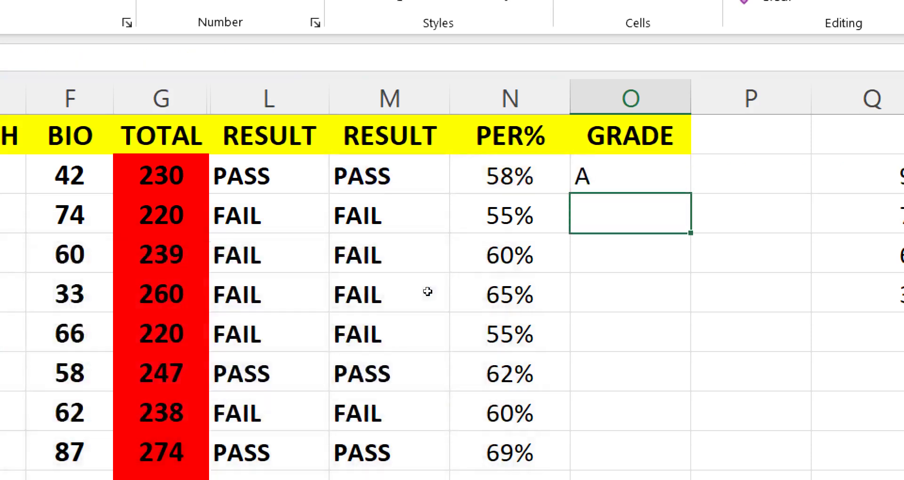
left_click(647, 178)
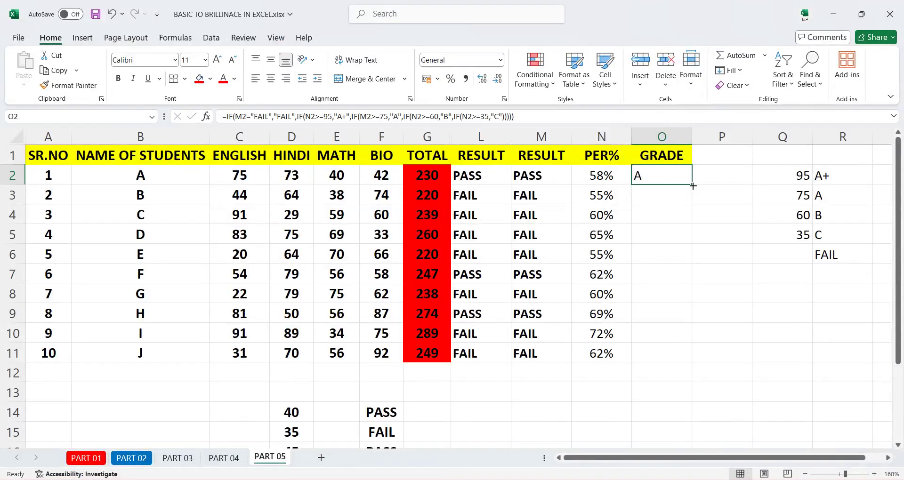
left_click_drag(691, 185, 692, 356)
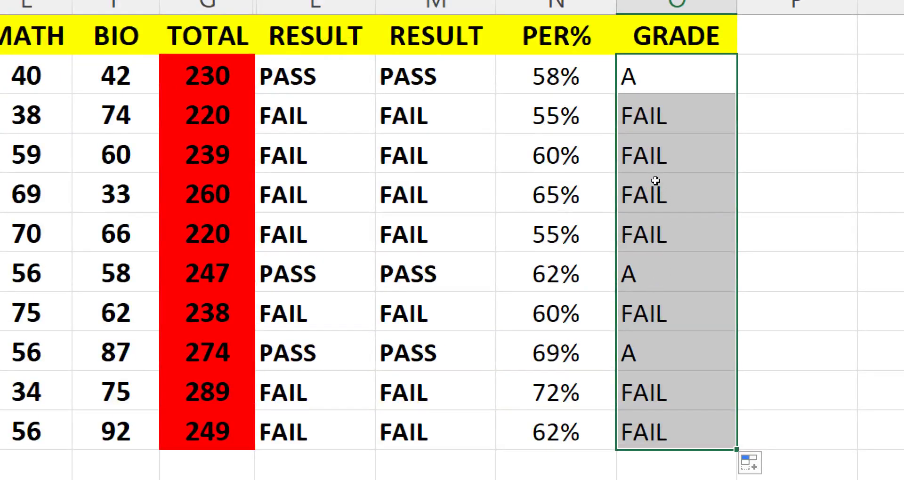
- Set student A's marks in row 2 to 80 in English, 90 in Hindi, 85 in Math and 87 in Bio
key("shift+BackSpace")
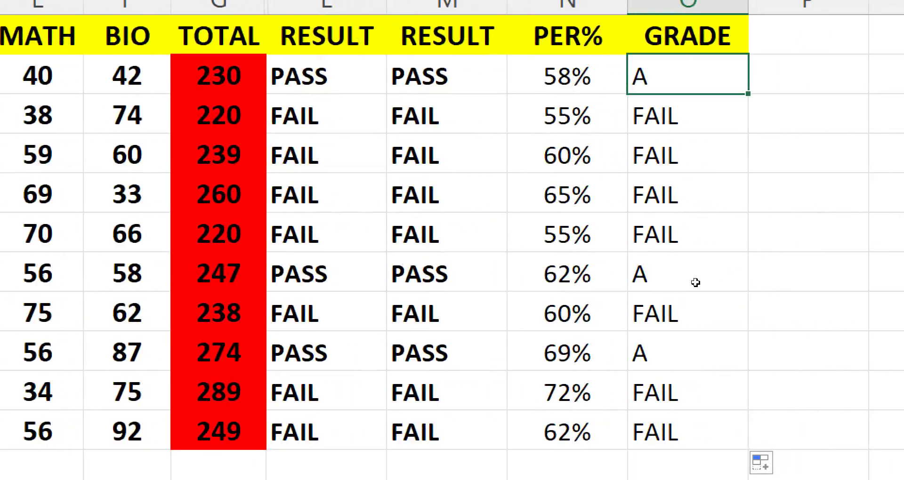
left_click(649, 272)
left_click(646, 352)
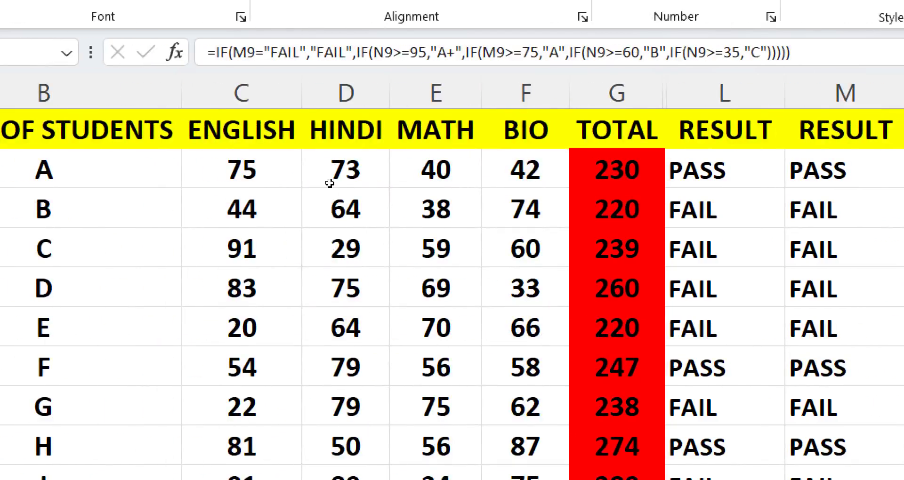
left_click(242, 175)
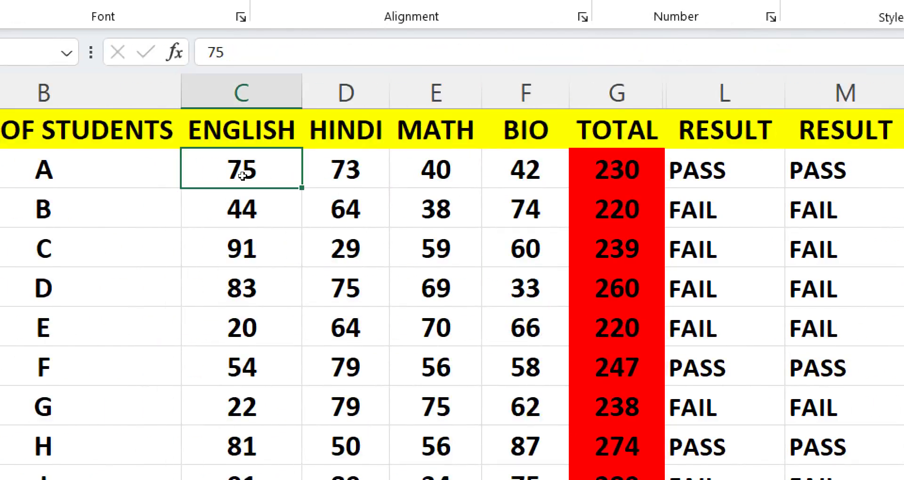
type("80")
key("Tab")
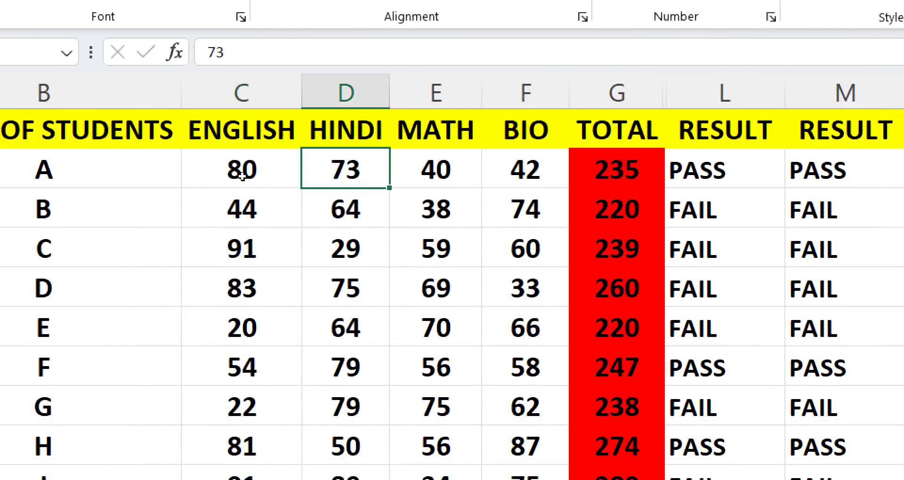
type("90")
key("Tab")
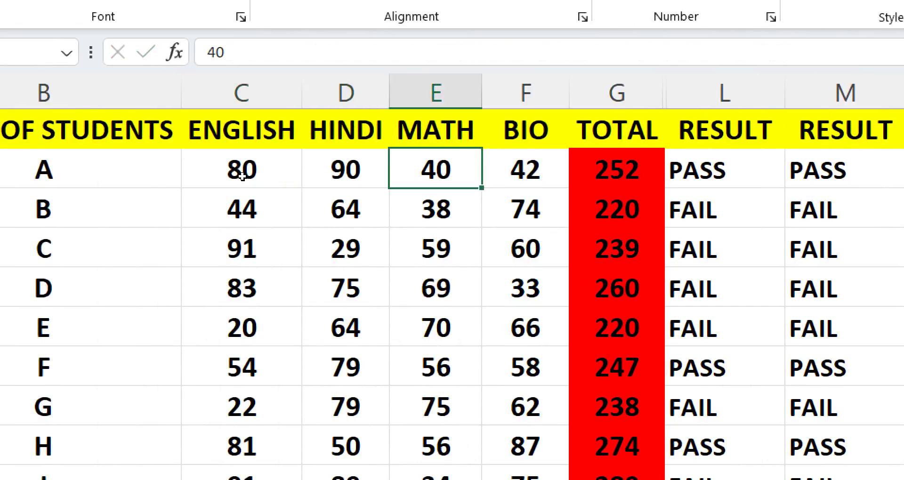
type("85")
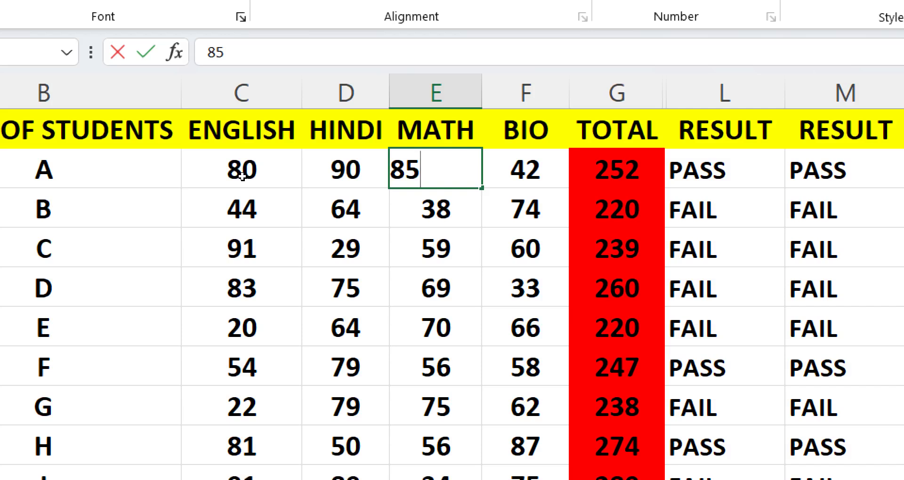
key("Tab")
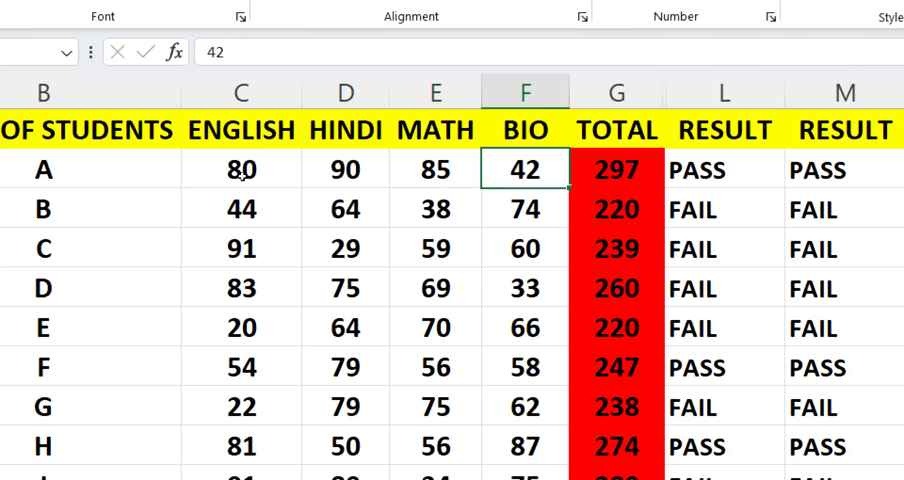
type("87")
key("Tab")
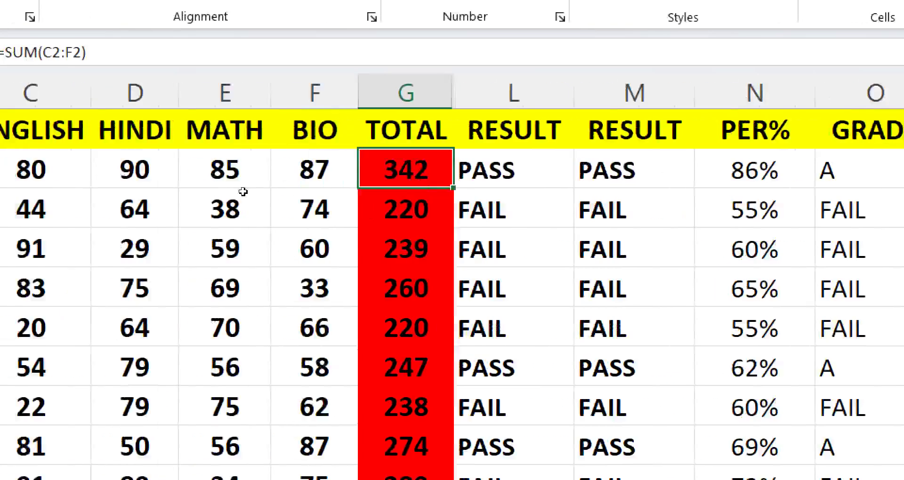
- Raise student A's marks to 98 in English, 97 in Math and 98 in Bio
key("Left")
key("Left")
key("Left")
key("Left")
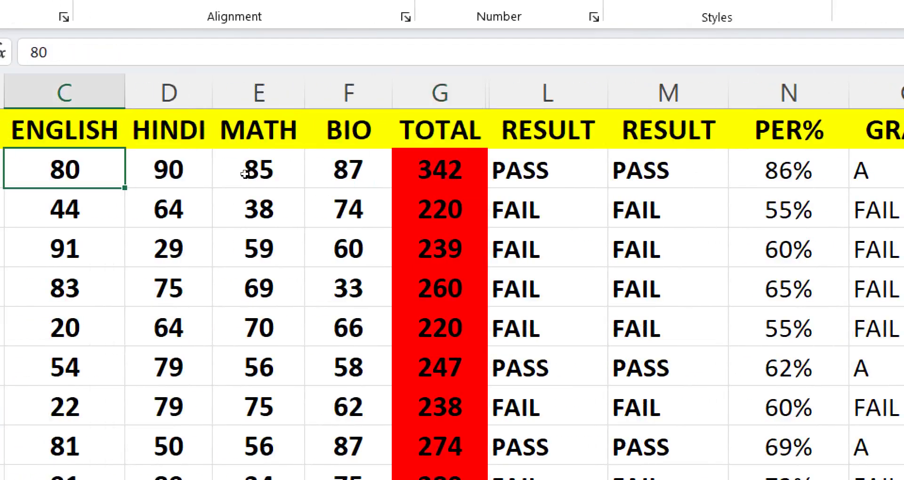
type("9")
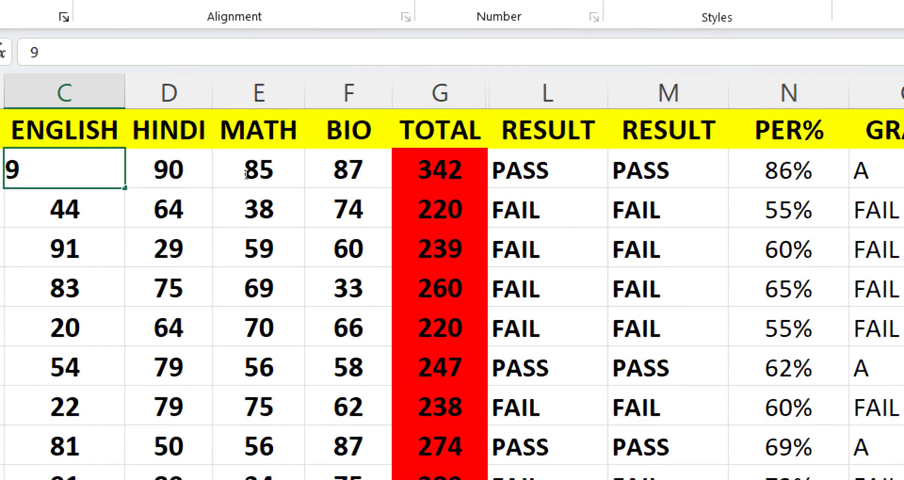
type("8")
key("Tab")
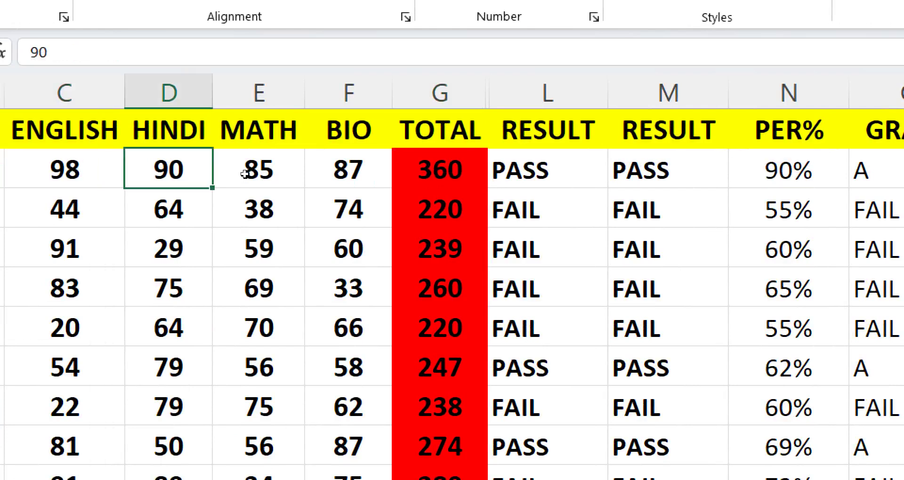
key("Tab")
type("97")
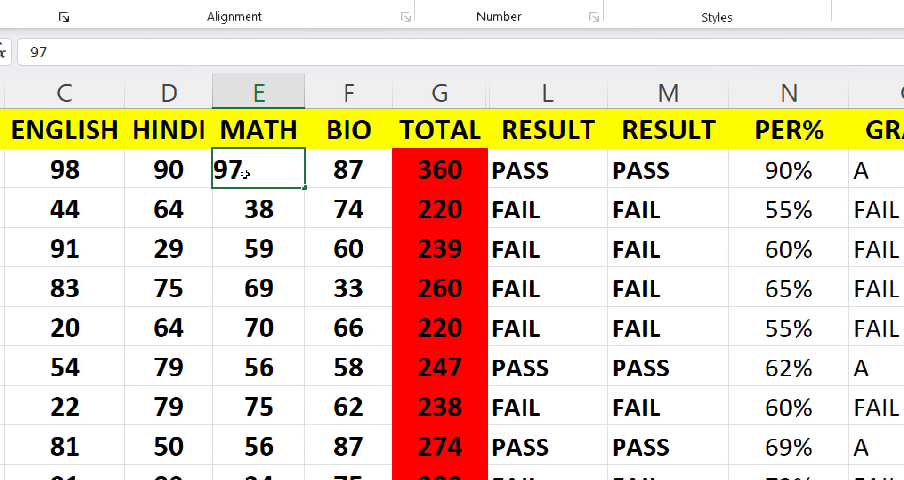
key("Tab")
type("98")
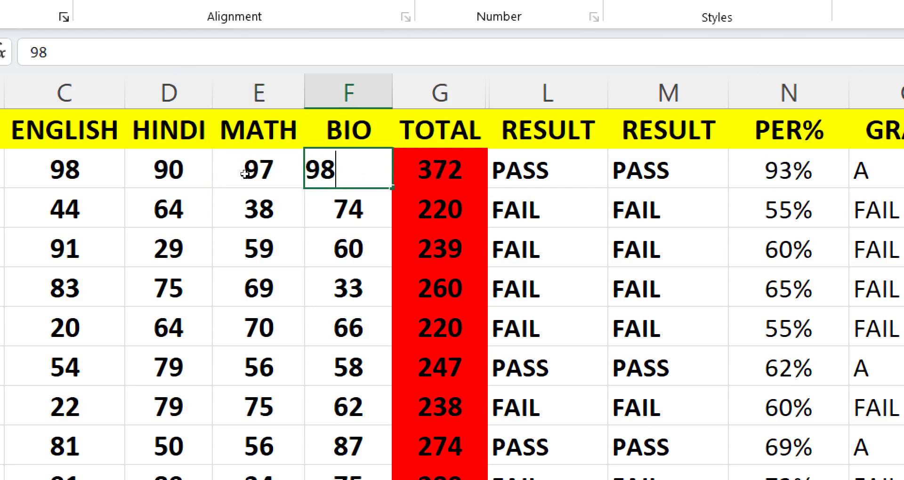
key("Tab")
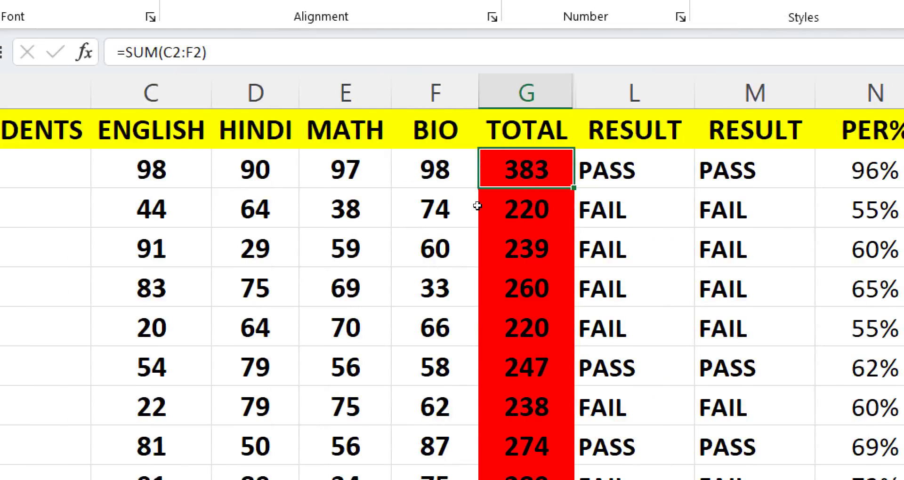
- Set student B's marks in row 3 to 85 in English, 75 in Hindi and 69 in Math
left_click(207, 194)
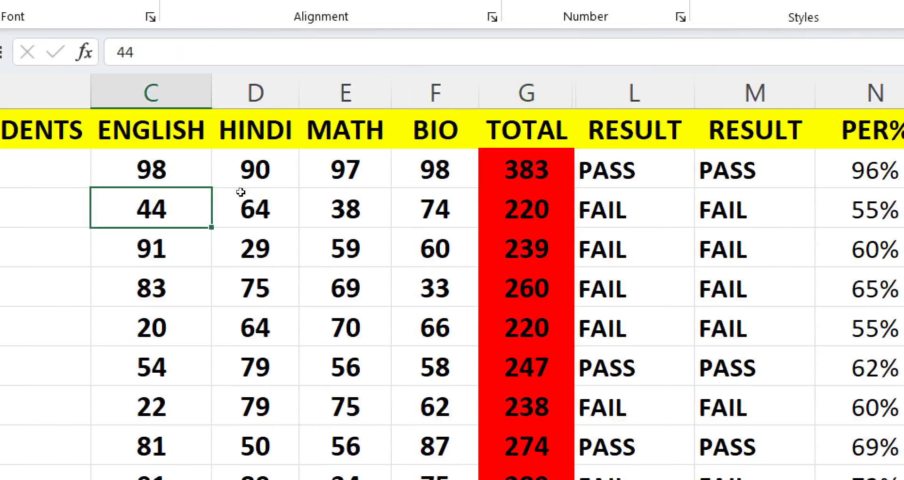
type("85")
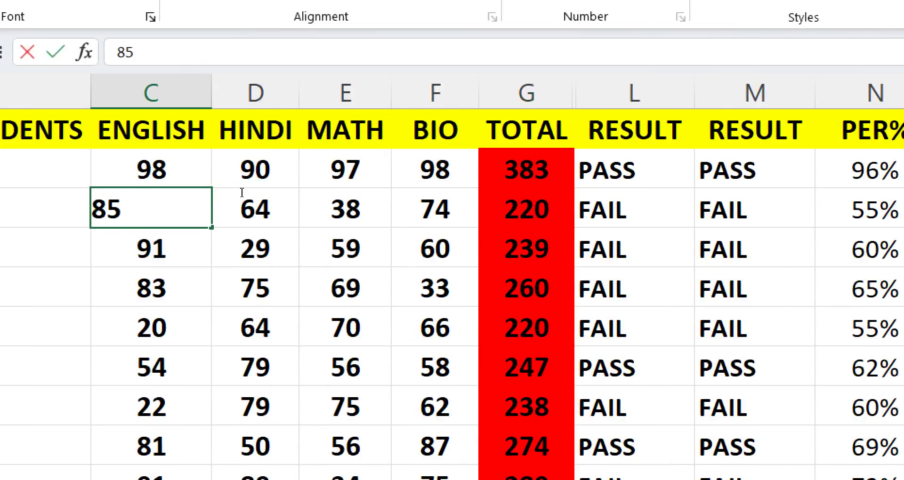
left_click(241, 192)
type("75")
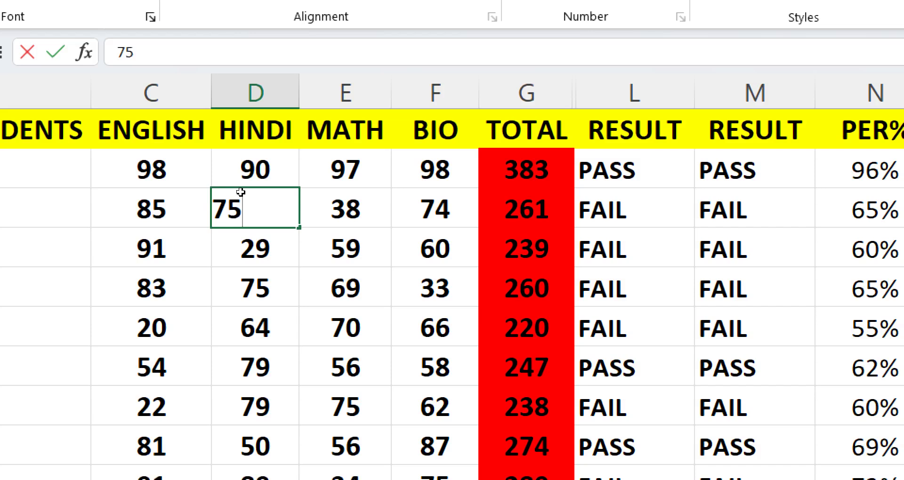
key("Tab")
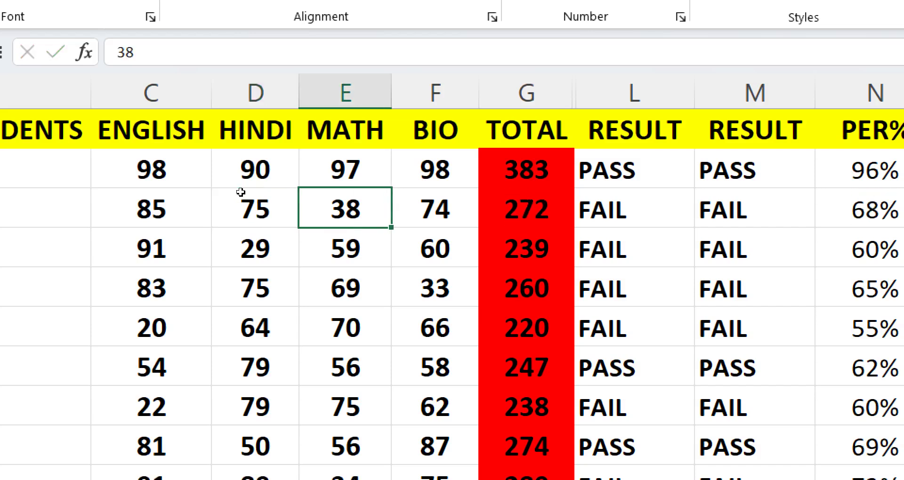
key("F2")
key("BackSpace")
key("BackSpace")
type("69")
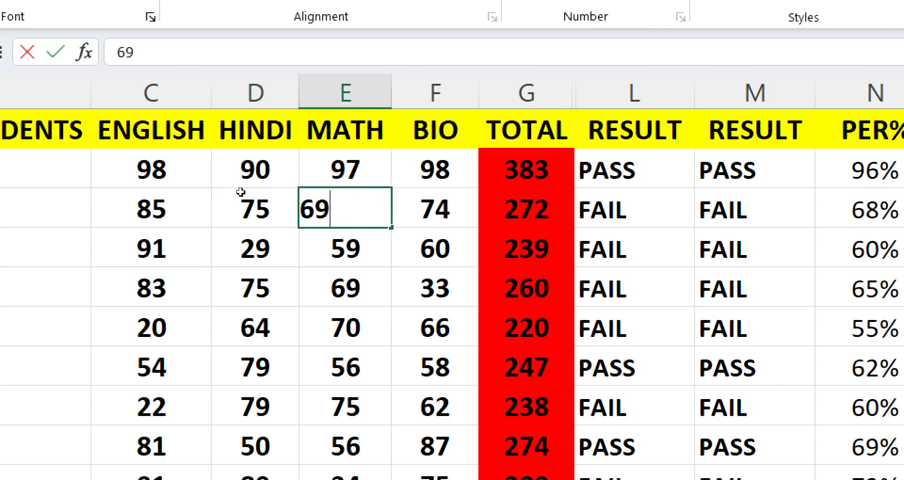
key("Tab")
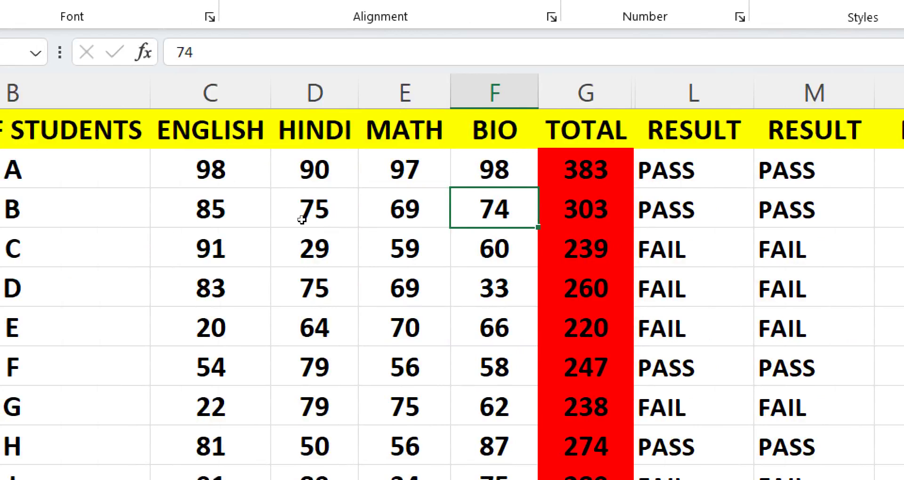
- Set student C's marks in row 4 to 85 in Hindi and 60 in English
left_click(294, 232)
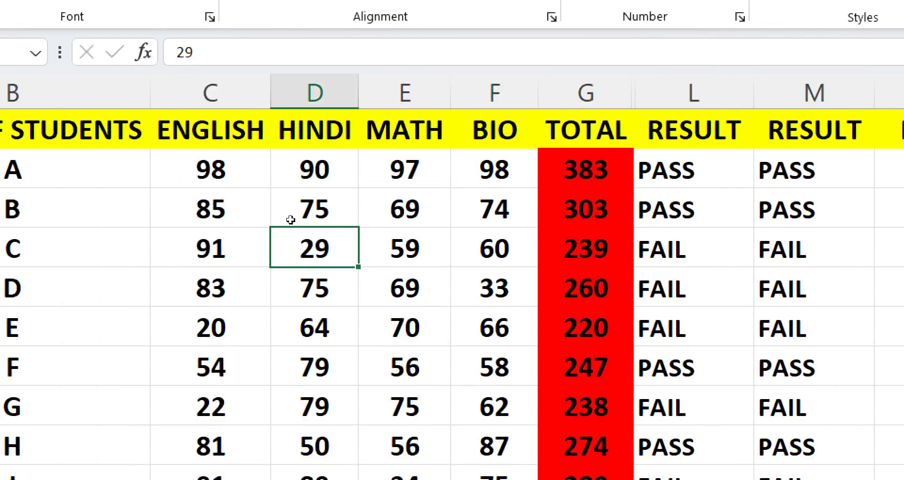
type("85")
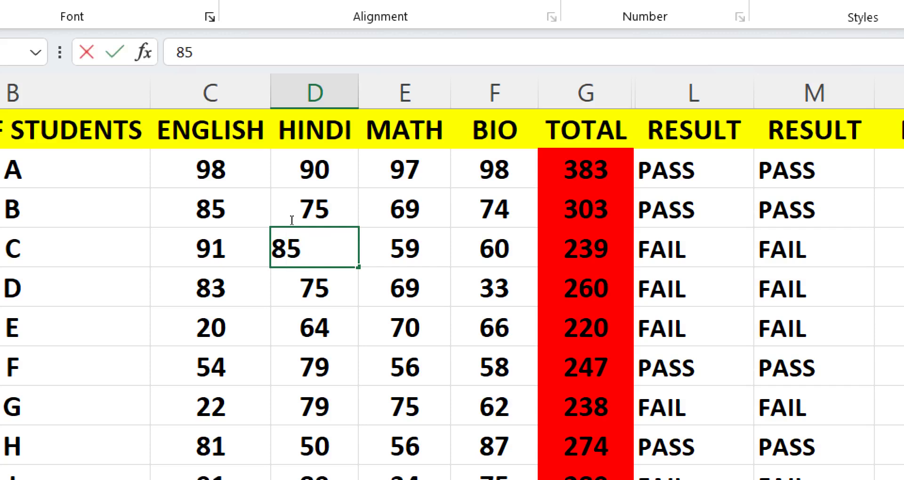
key("Tab")
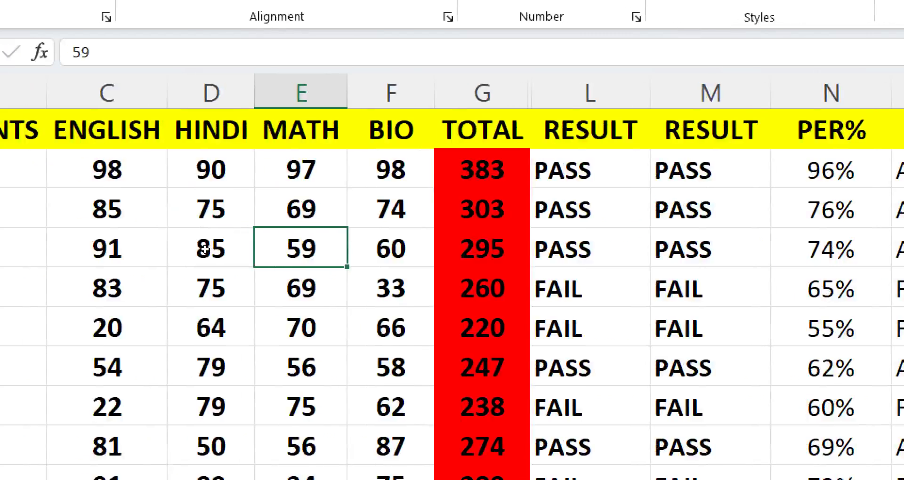
key("Left")
key("Left")
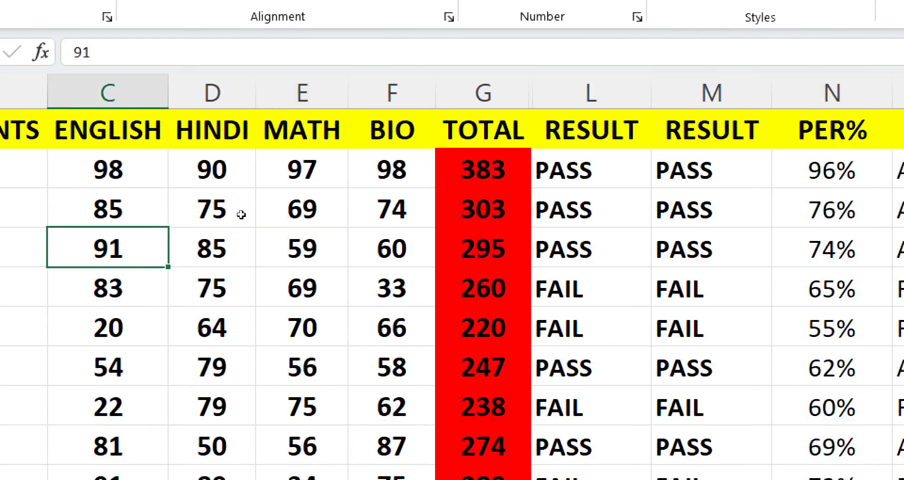
type("60")
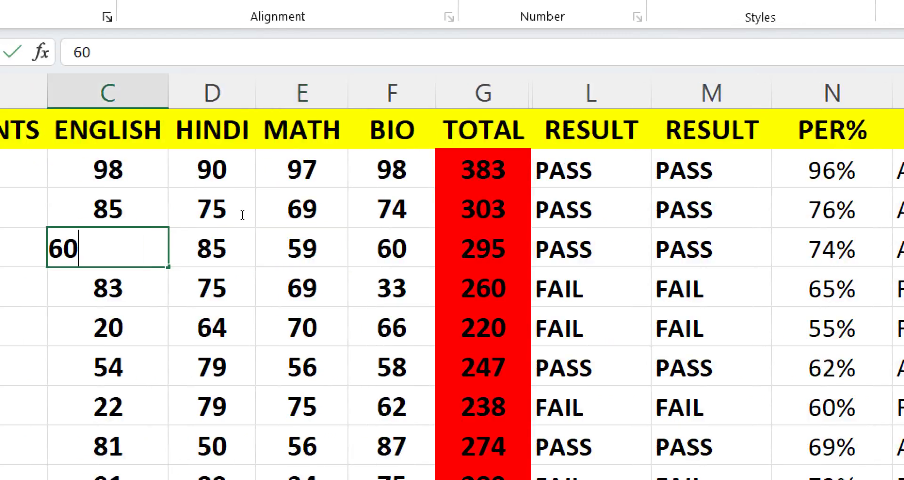
key("Return")
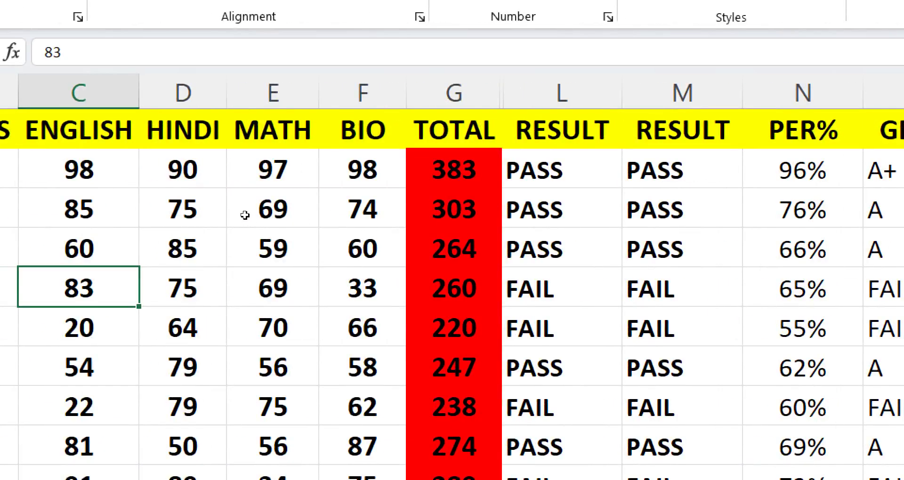
- Set all four of student C's marks, English, Hindi, Math and Bio, to 40
key("Up")
key("Right")
type("40")
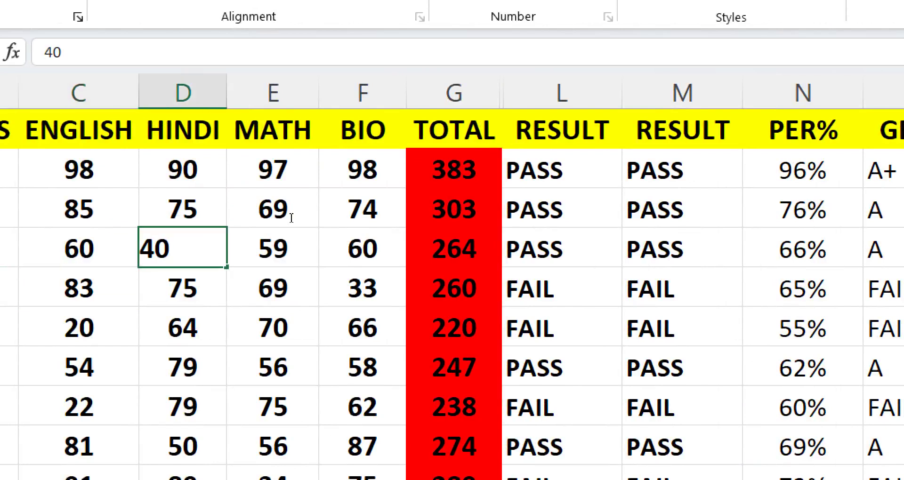
key("Tab")
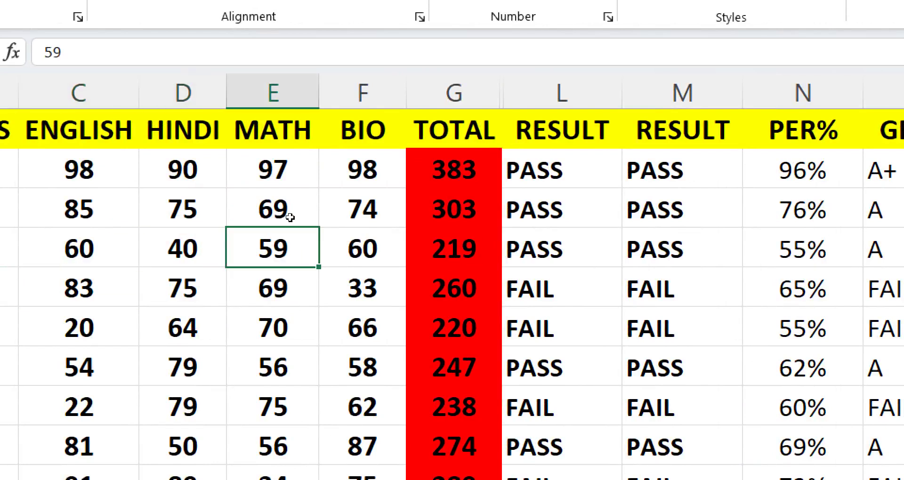
type("40")
key("Tab")
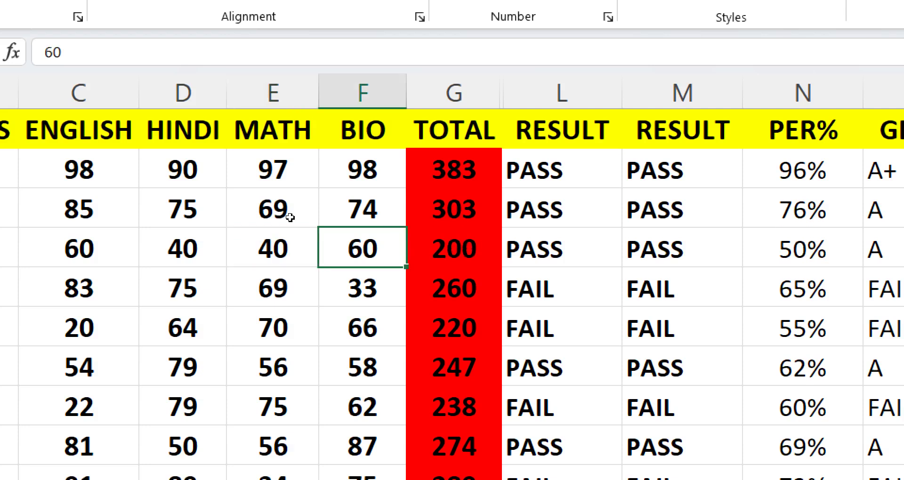
type("40")
key("Return")
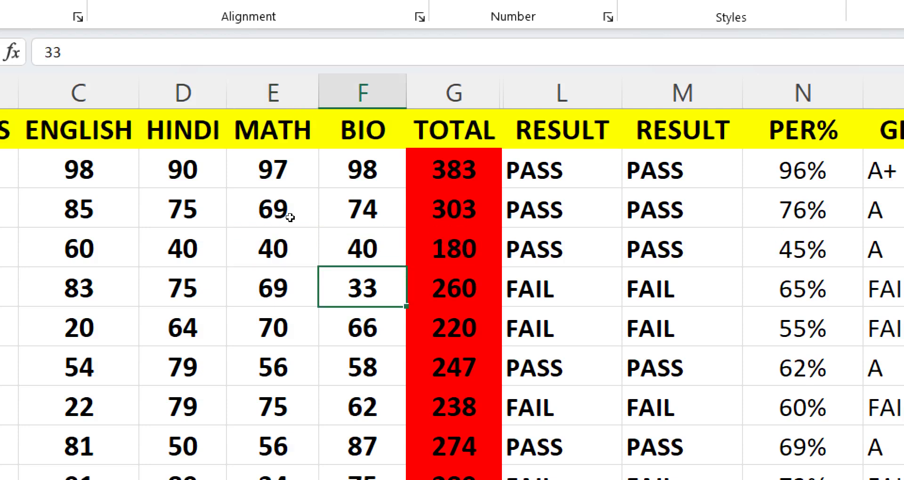
key("Up")
key("Left")
key("Left")
key("Left")
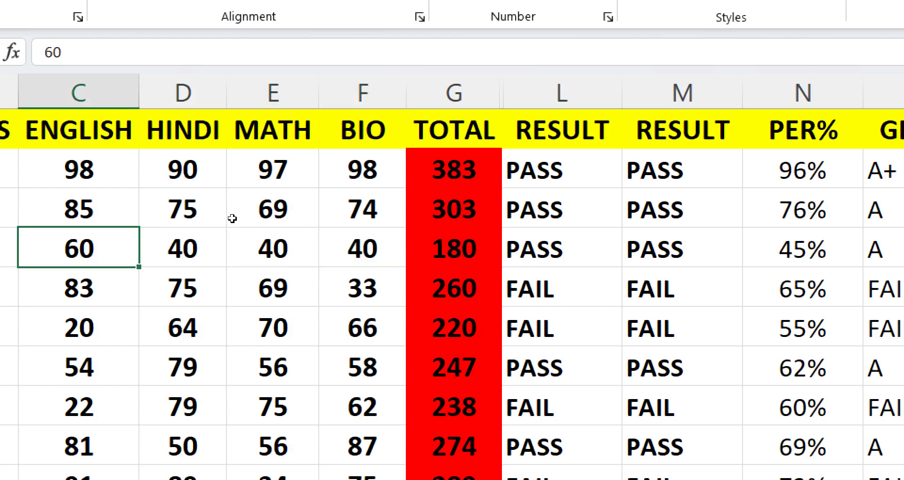
type("40")
key("Return")
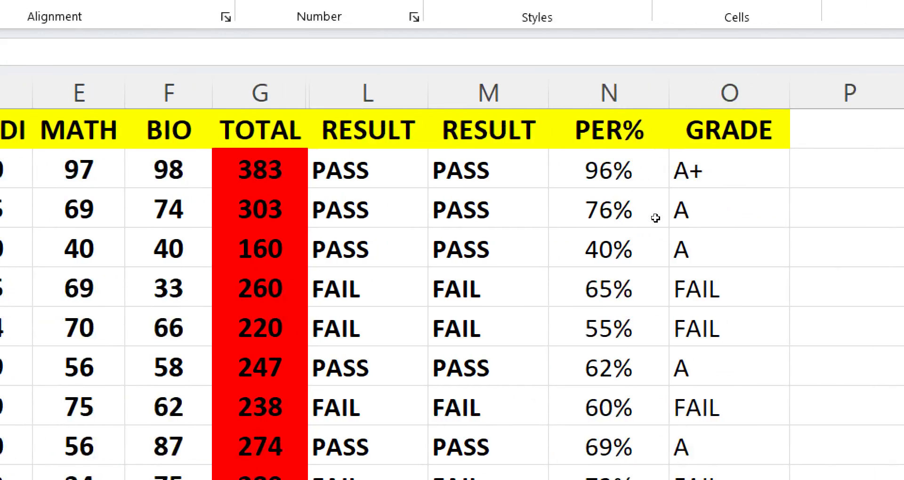
- Examine the nested IF grade formulas in O4 and O2 for the cell tested at each threshold, leaving them unedited
left_click(673, 242)
key("F2")
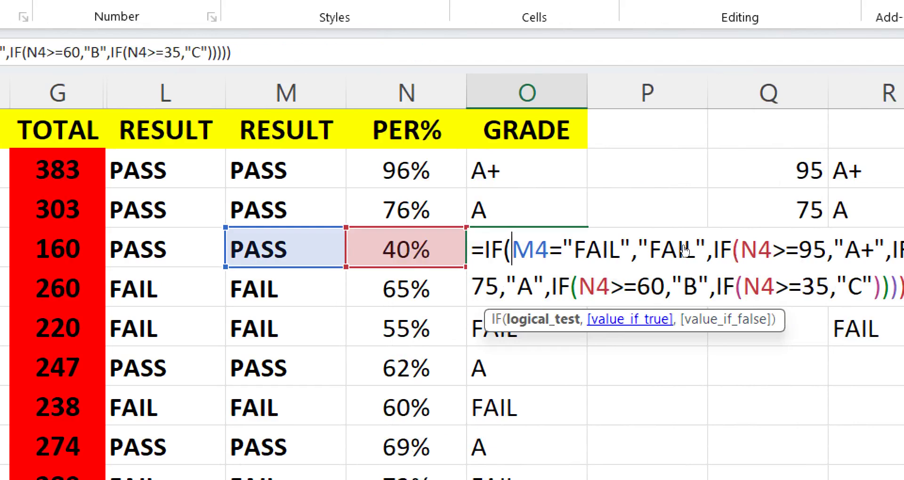
key("Return")
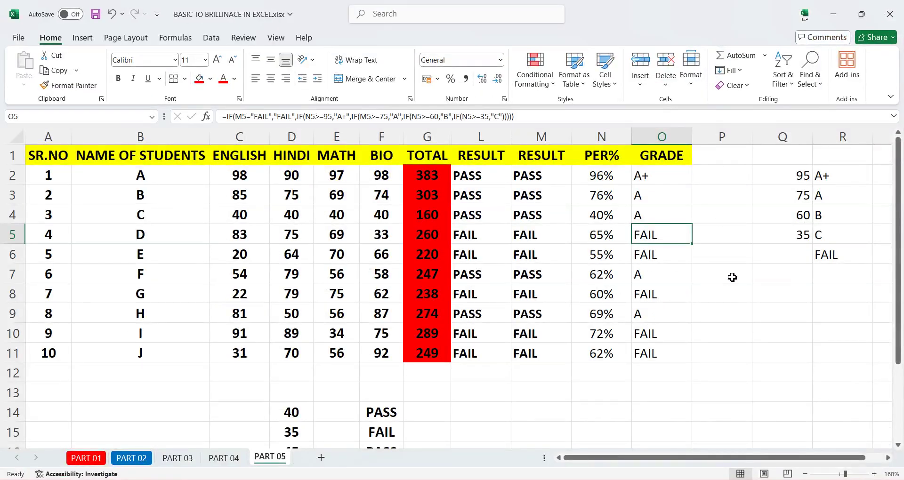
left_click(649, 177)
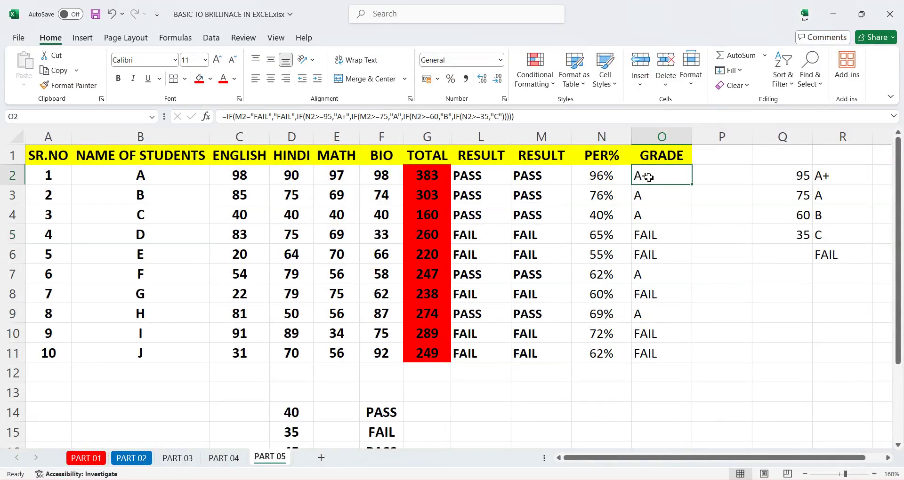
double_click(650, 177)
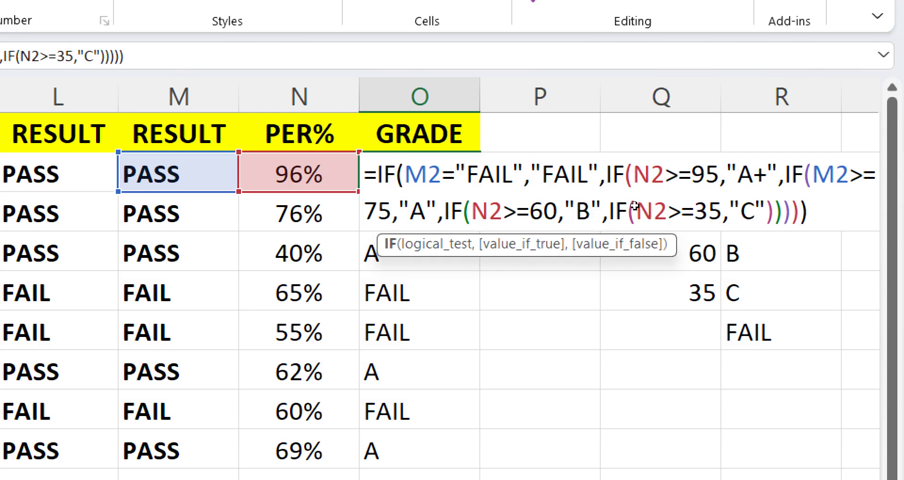
key("Return")
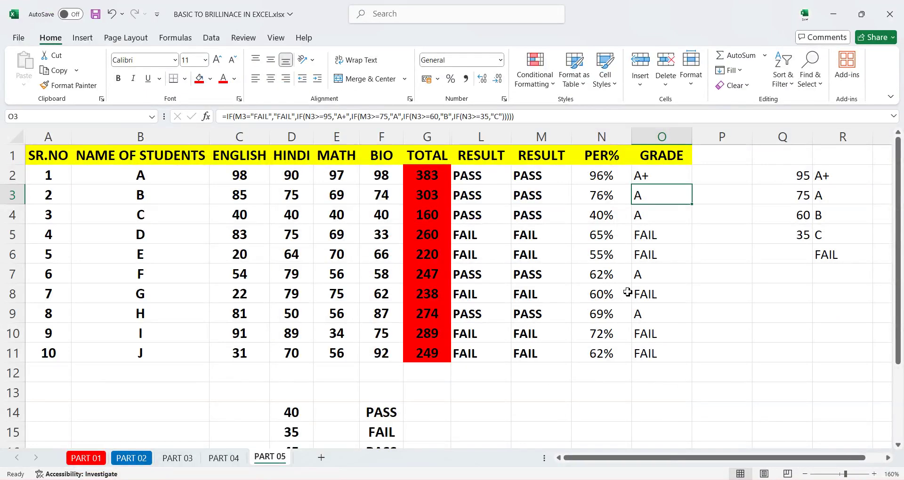
left_click(700, 300)
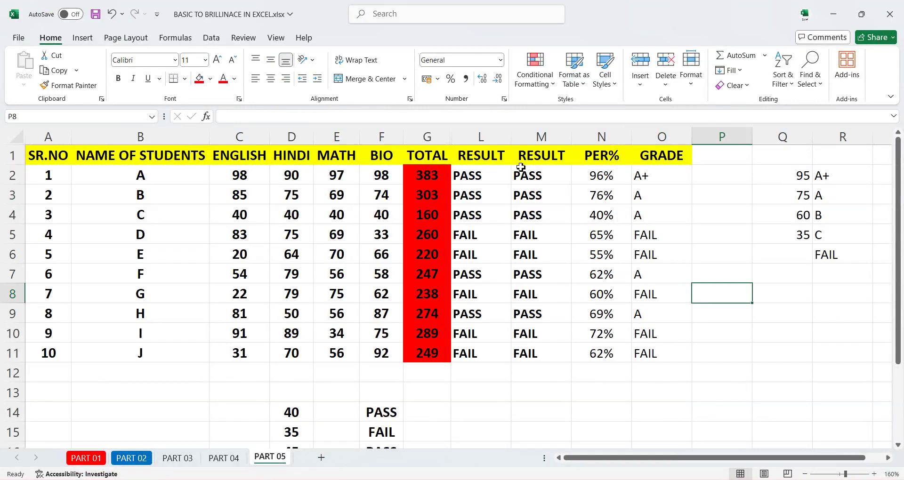